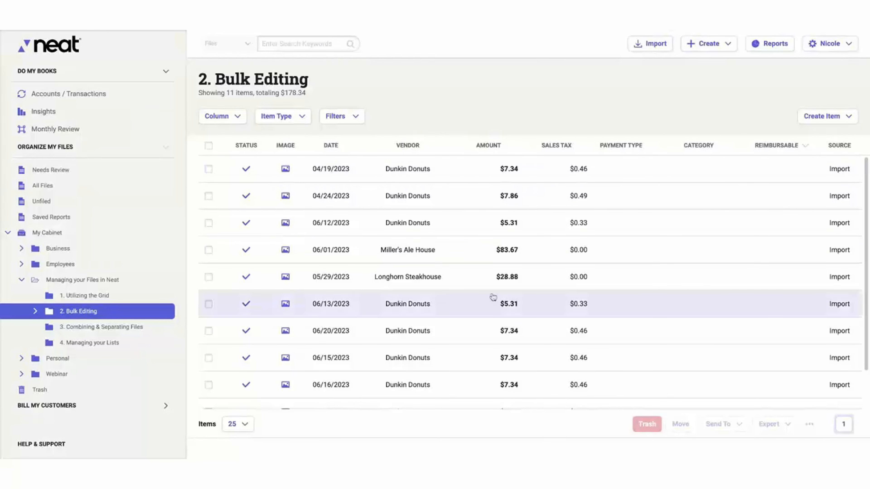
Select the first four receipts in the 2. Bulk Editing folder individually, and extend the selection to every item.
left_click(211, 173)
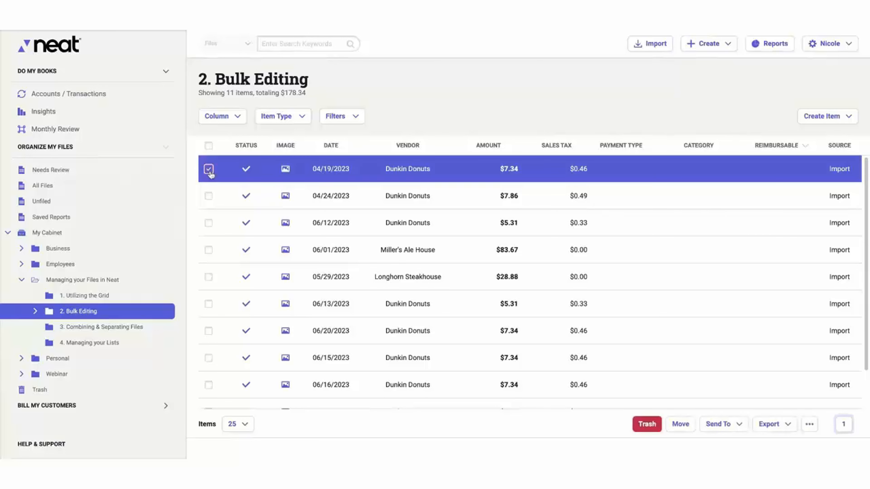
left_click(209, 196)
left_click(209, 223)
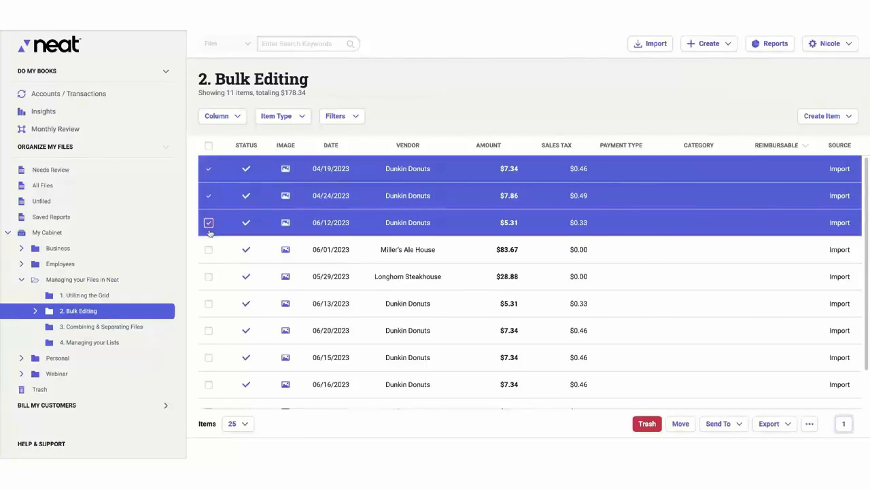
left_click(208, 251)
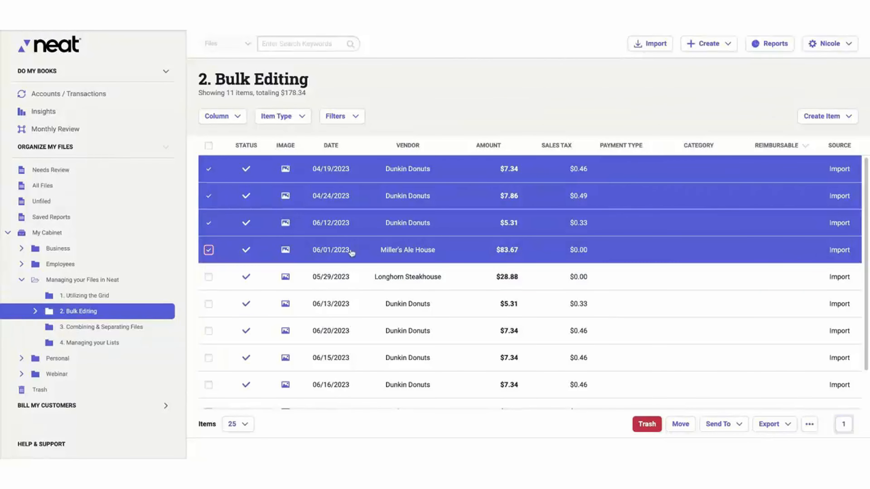
left_click(210, 147)
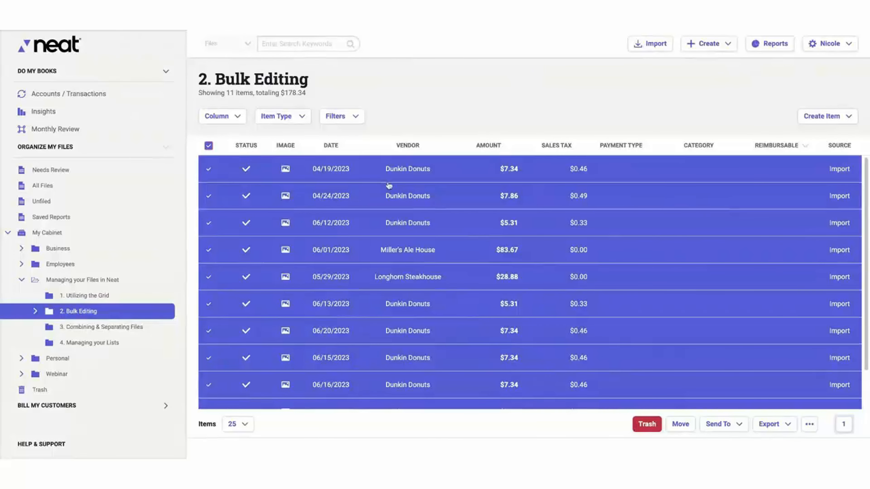
Examine the actions offered for the selected receipts in both the row menu and the additional actions list.
right_click(372, 195)
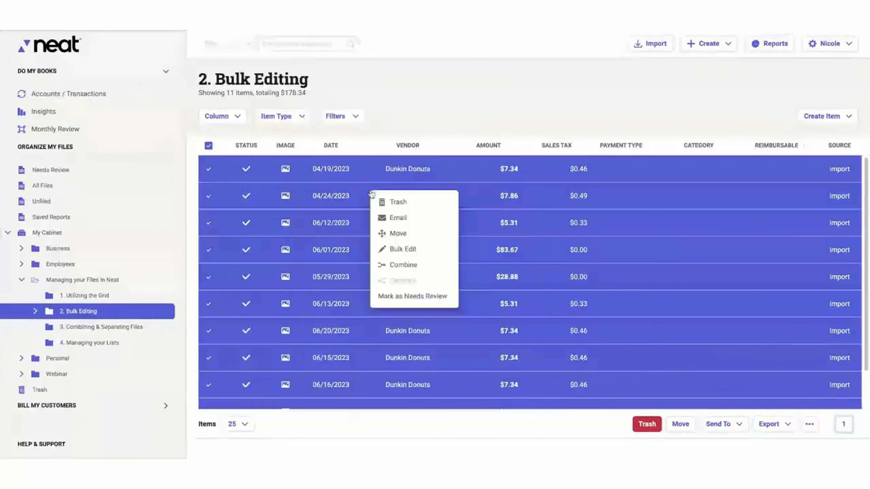
left_click(517, 109)
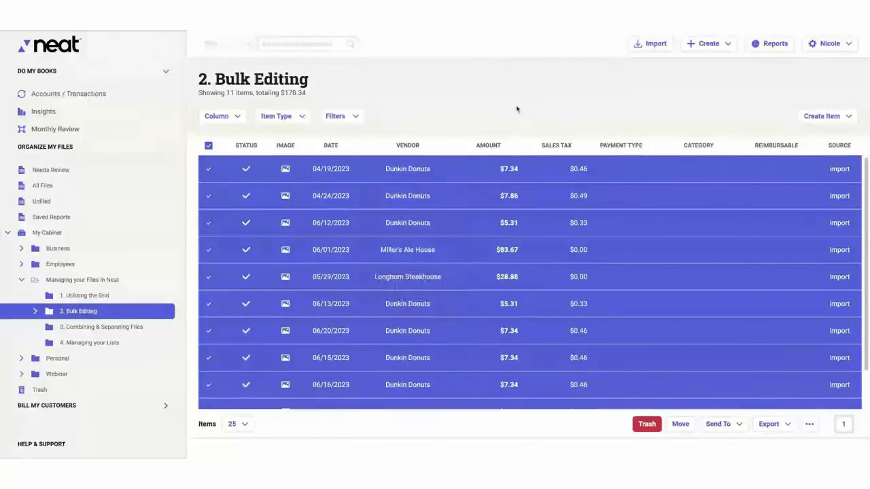
left_click(810, 427)
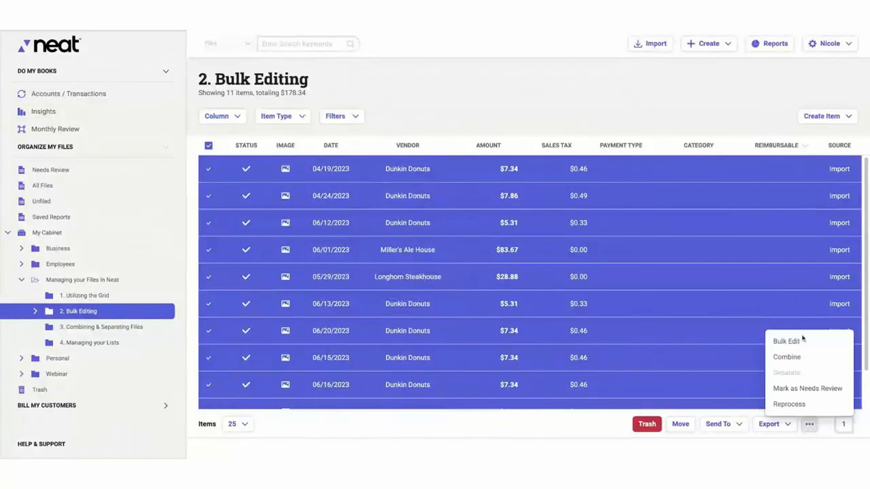
left_click(605, 125)
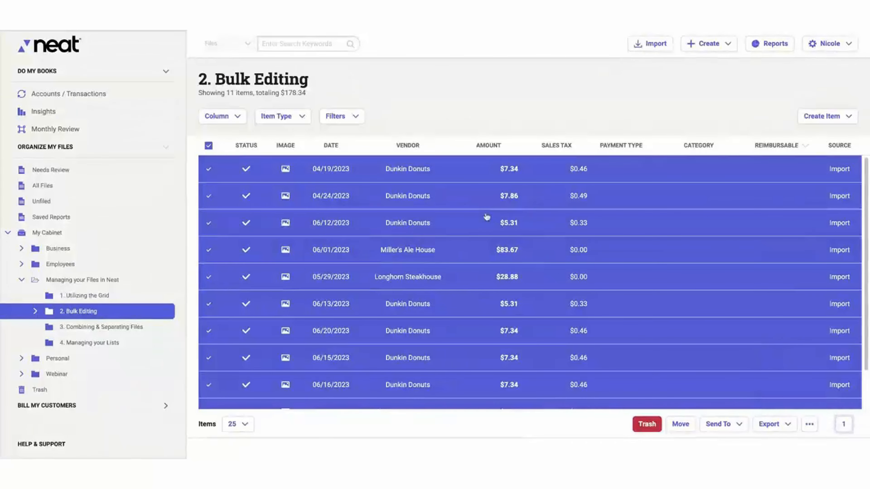
Examine all fields available in Bulk Edit for the selected receipts, close it without changes and clear the selection.
right_click(454, 220)
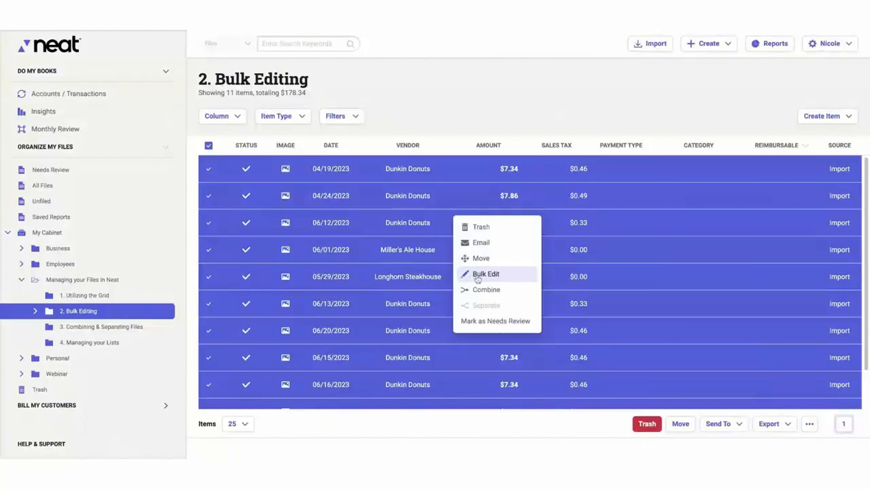
left_click(493, 274)
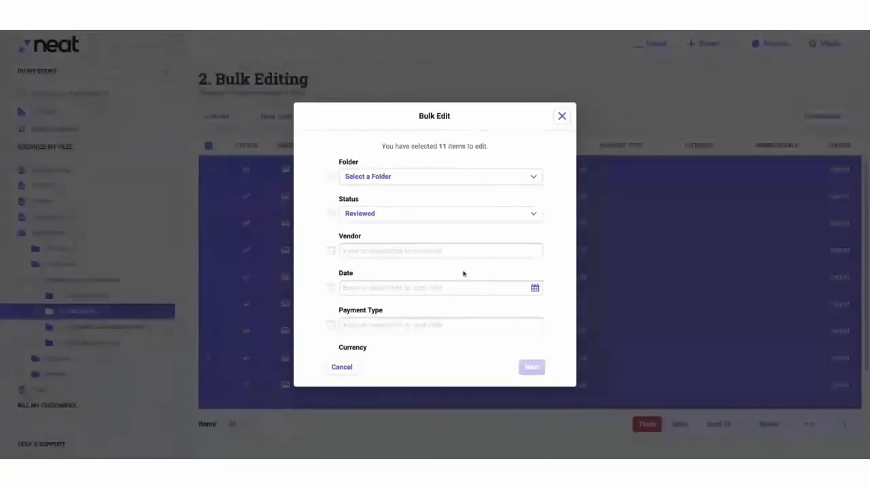
scroll(413, 279, "down", 5)
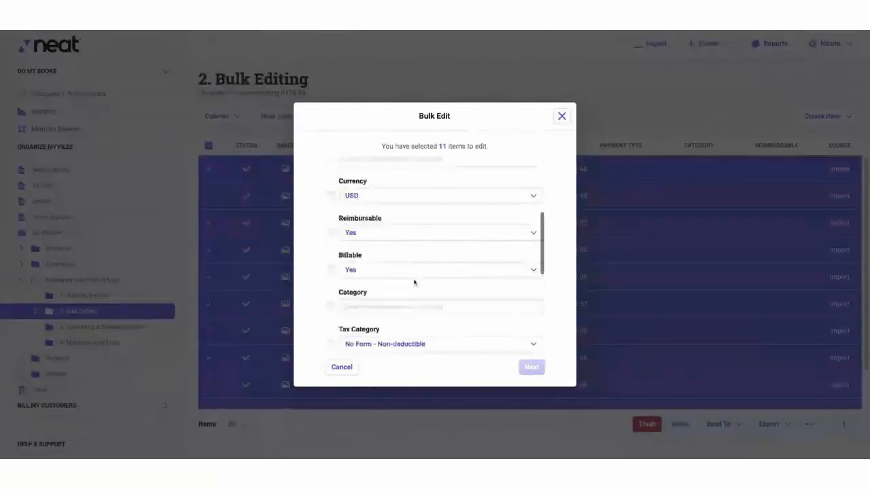
scroll(413, 279, "down", 7)
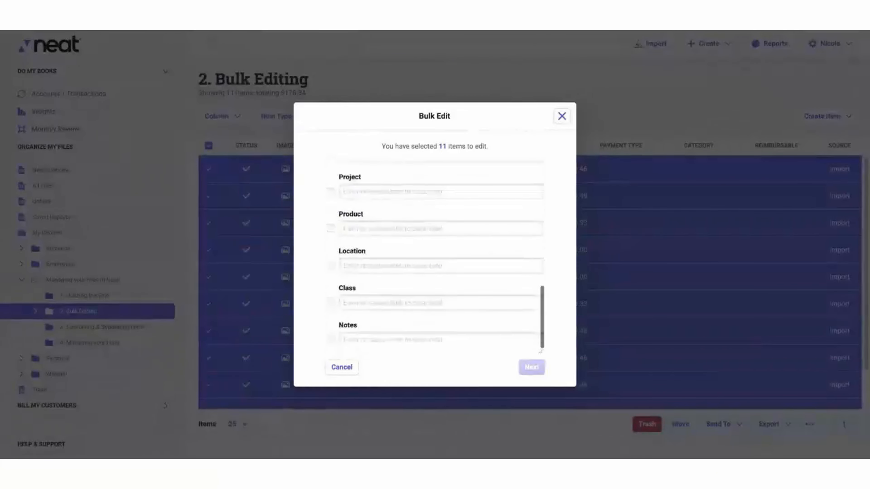
scroll(435, 257, "down", 1)
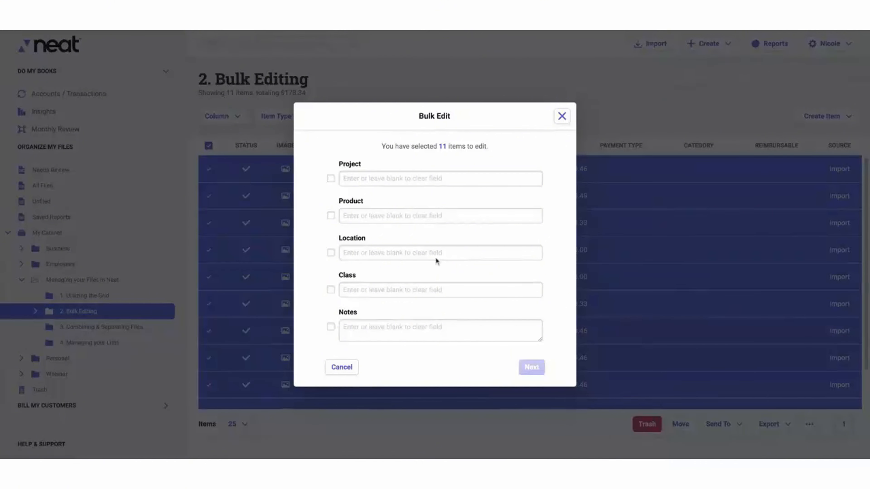
left_click(562, 116)
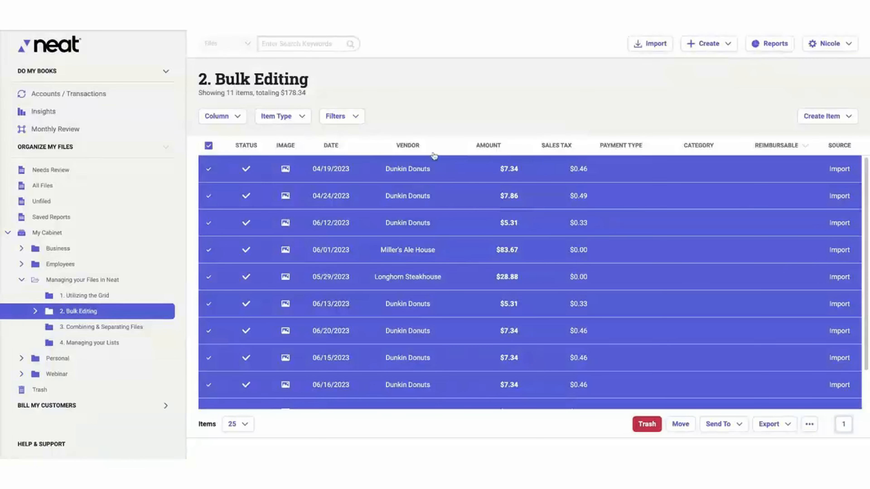
left_click(209, 146)
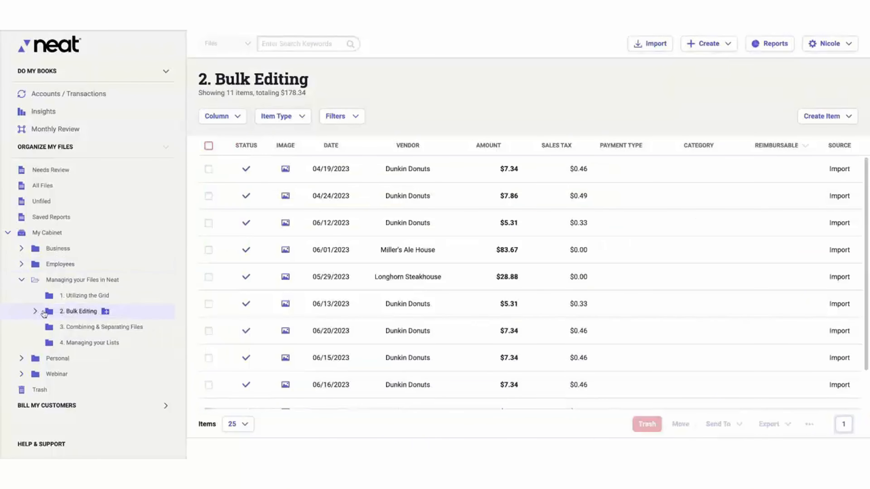
Open the Bulk Edit Document subfolder inside 2. Bulk Editing.
left_click(41, 312)
left_click(103, 327)
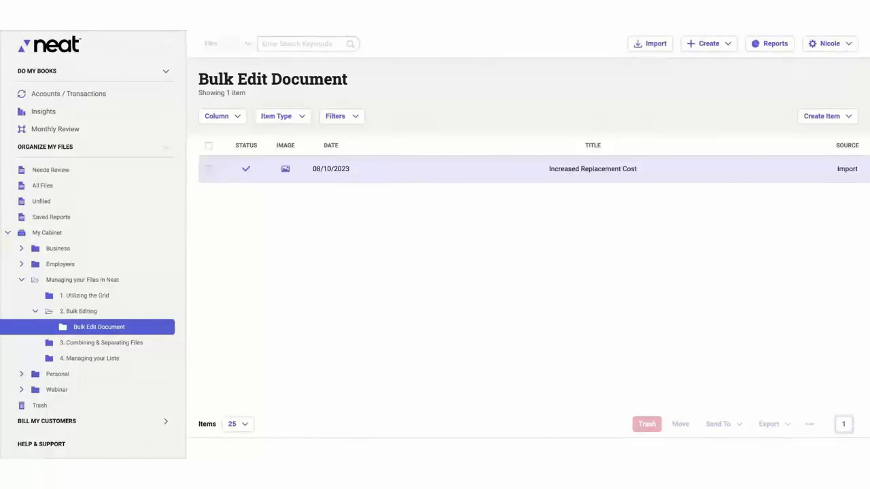
left_click_drag(359, 169, 358, 207)
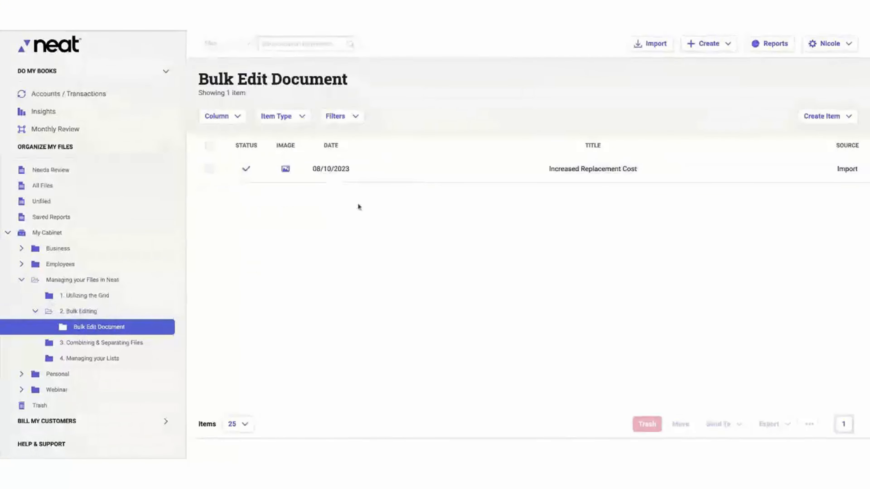
right_click(394, 178)
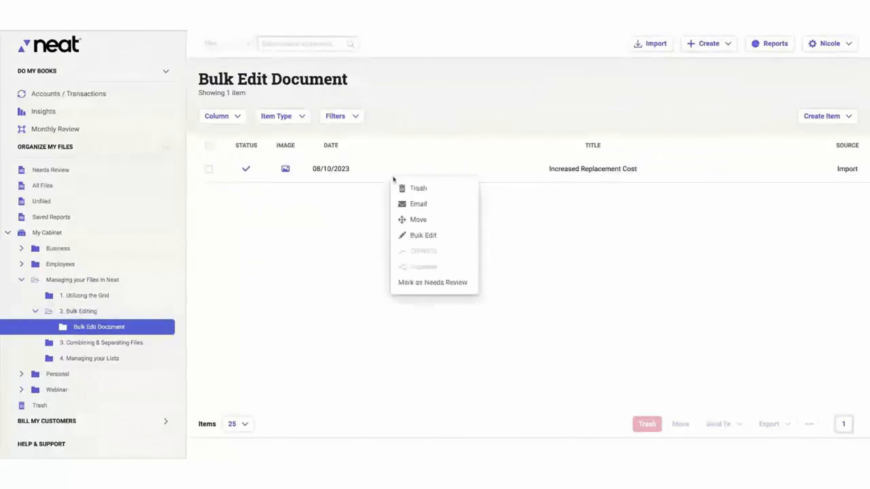
left_click(445, 222)
left_click(420, 253)
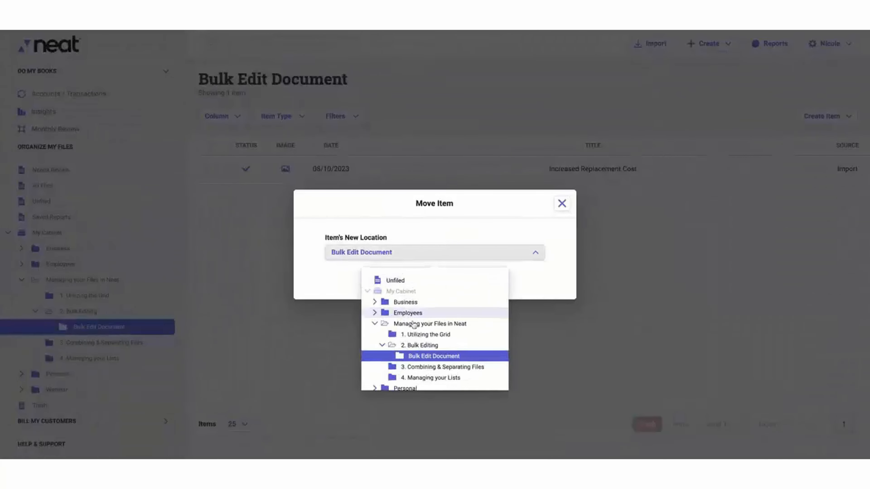
left_click(338, 280)
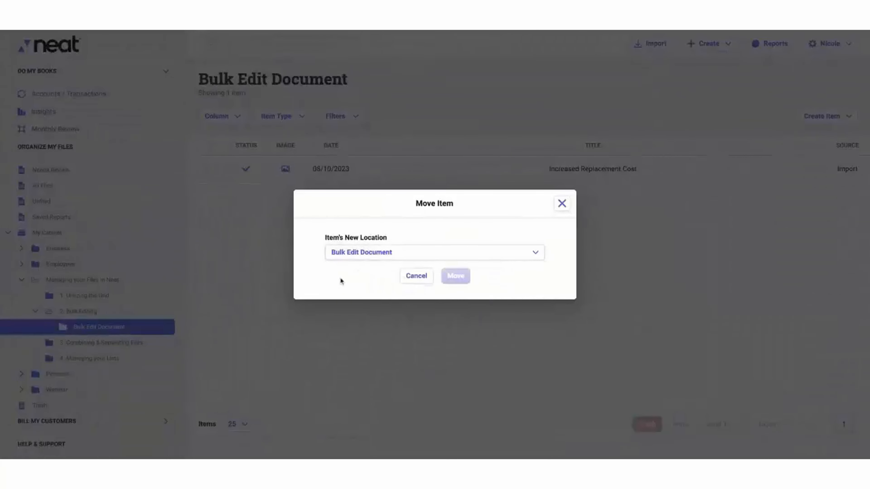
left_click(425, 276)
Set the Increased Replacement Cost document's folder to 2. Bulk Editing in its details, save it and close the item.
left_click(406, 177)
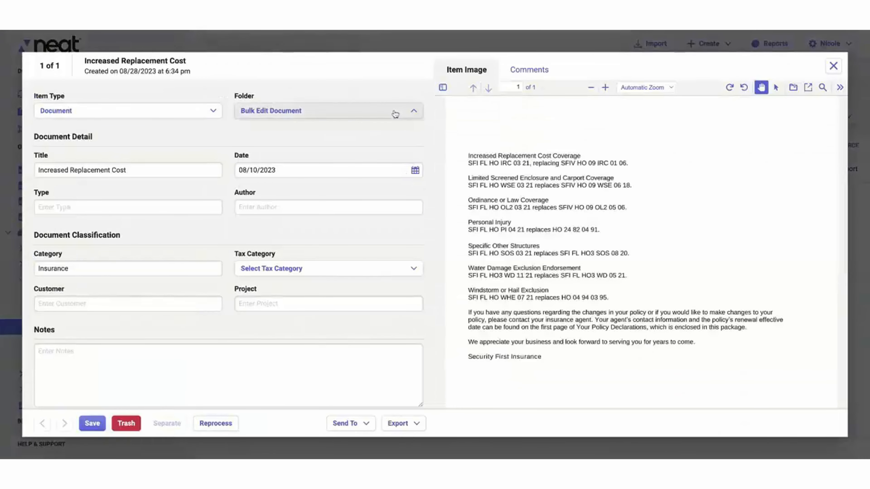
left_click(390, 114)
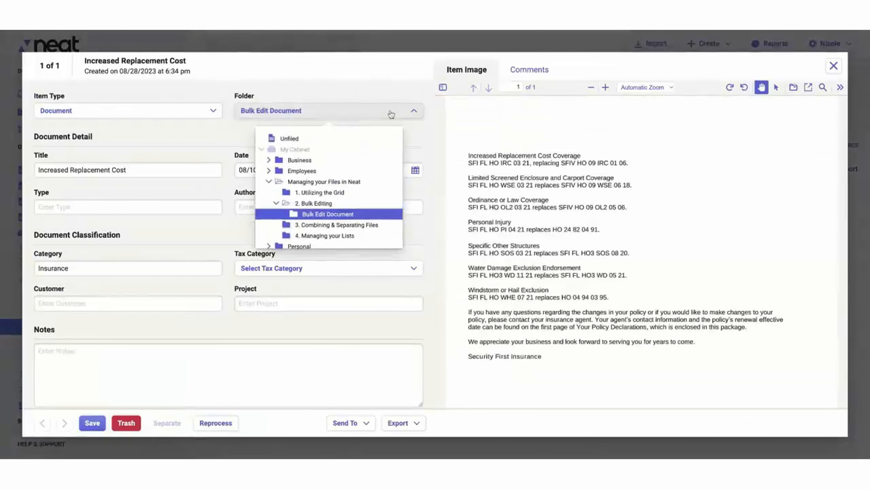
left_click(314, 203)
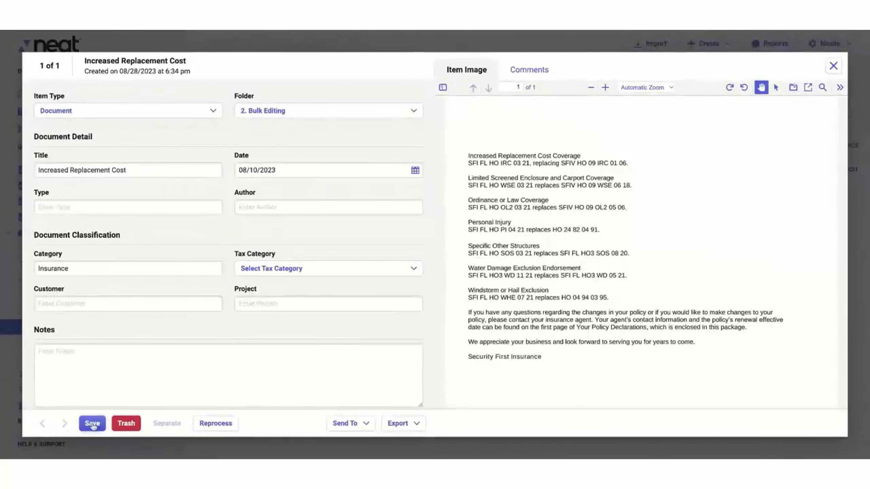
left_click(92, 424)
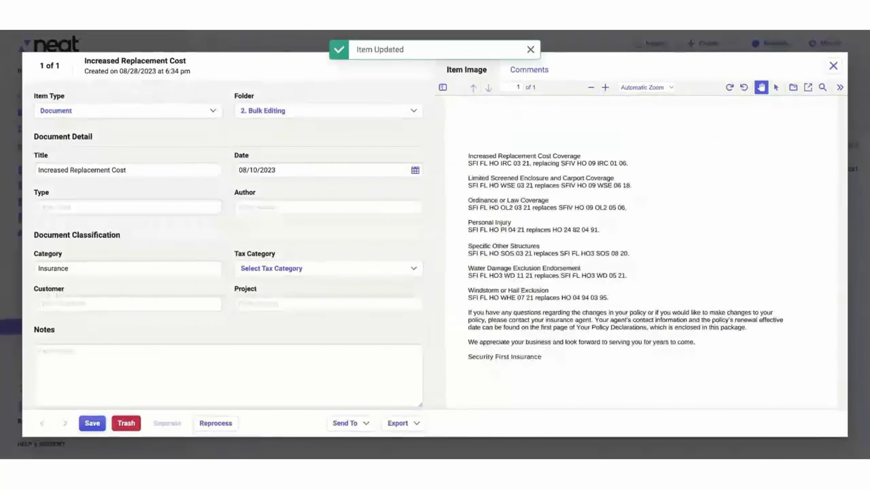
left_click(833, 66)
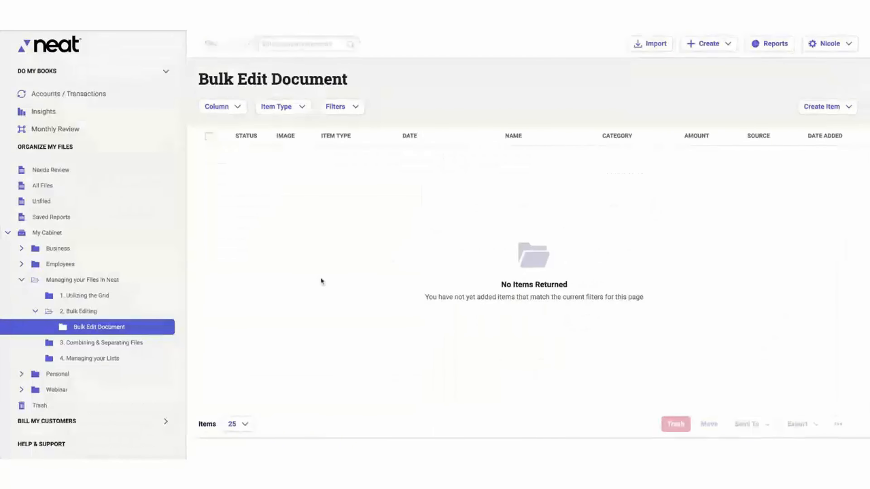
Examine the Bulk Edit fields available for all receipts and the document together in 2. Bulk Editing, close without changes and clear the selection.
left_click(77, 311)
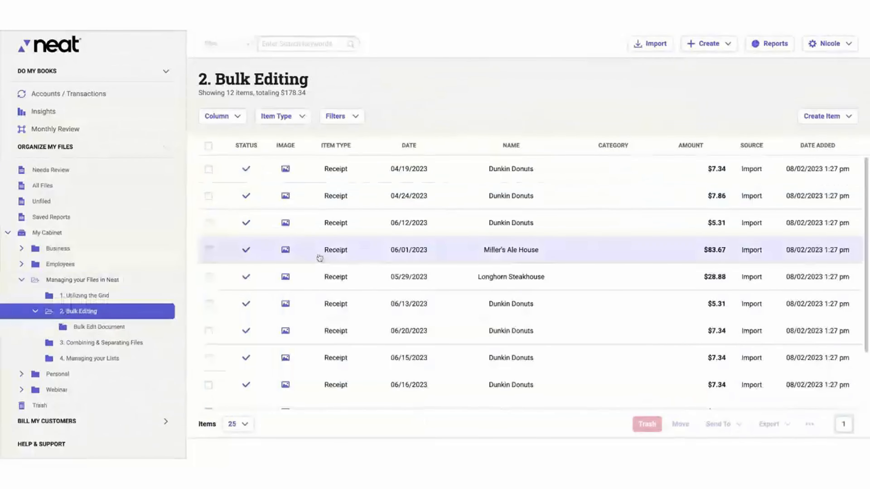
scroll(325, 258, "down", 2)
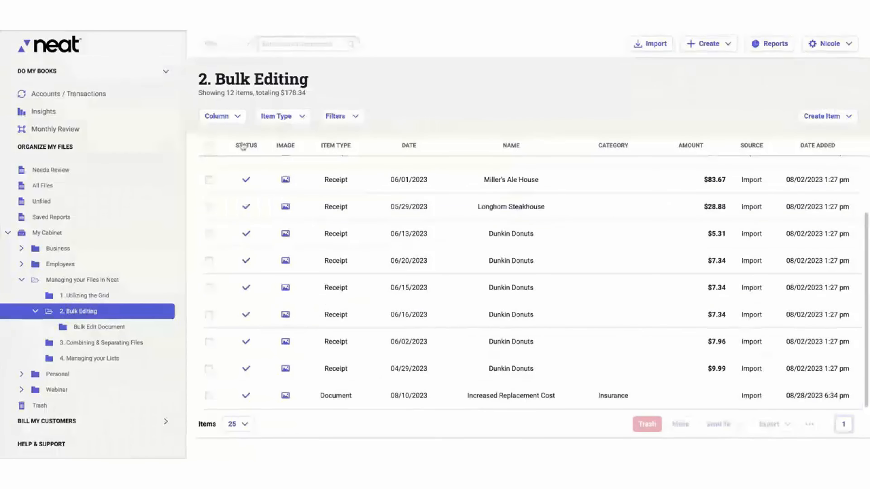
left_click(208, 145)
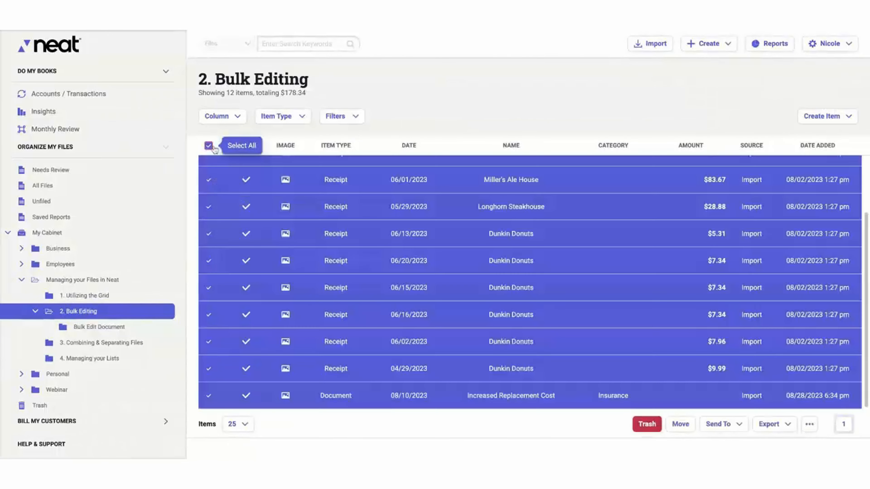
right_click(369, 222)
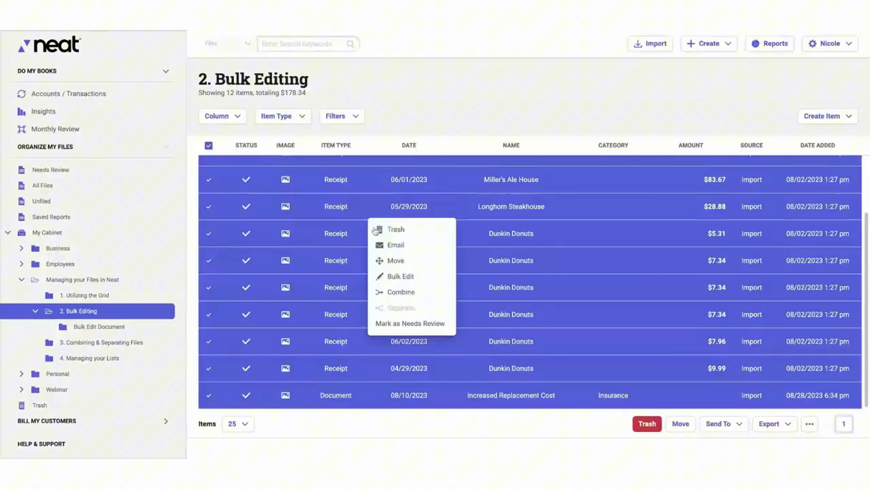
left_click(391, 277)
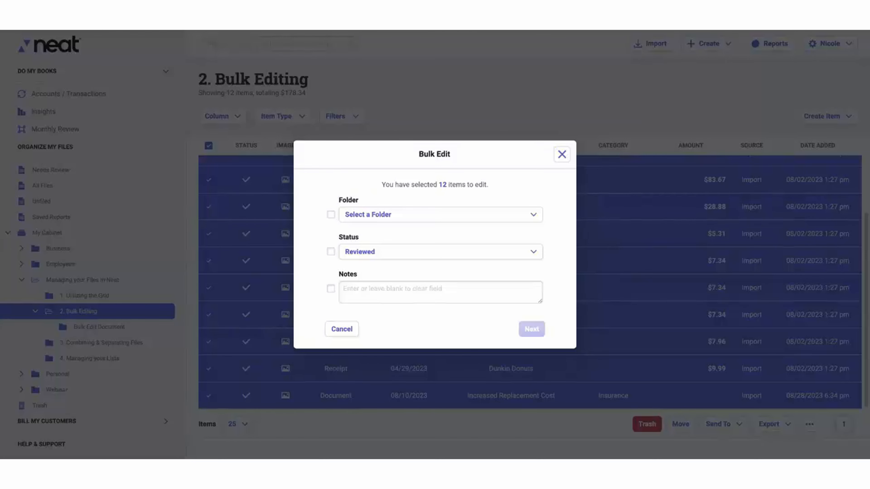
left_click(561, 156)
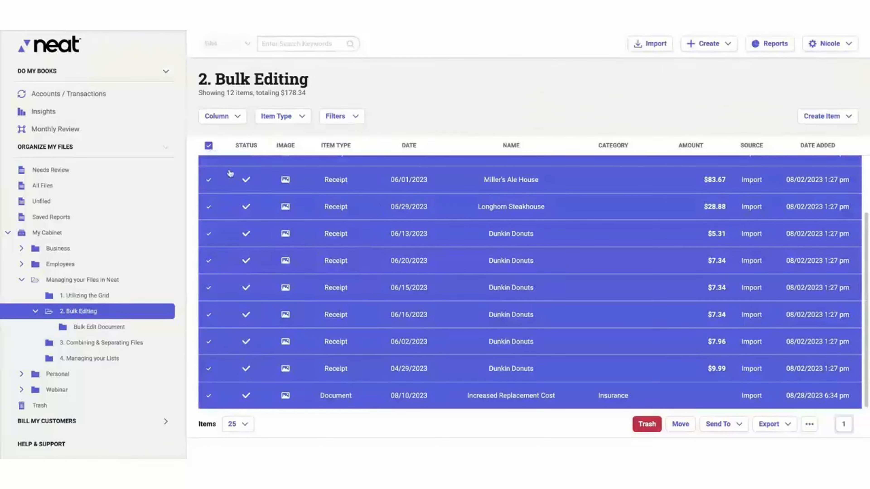
left_click(208, 146)
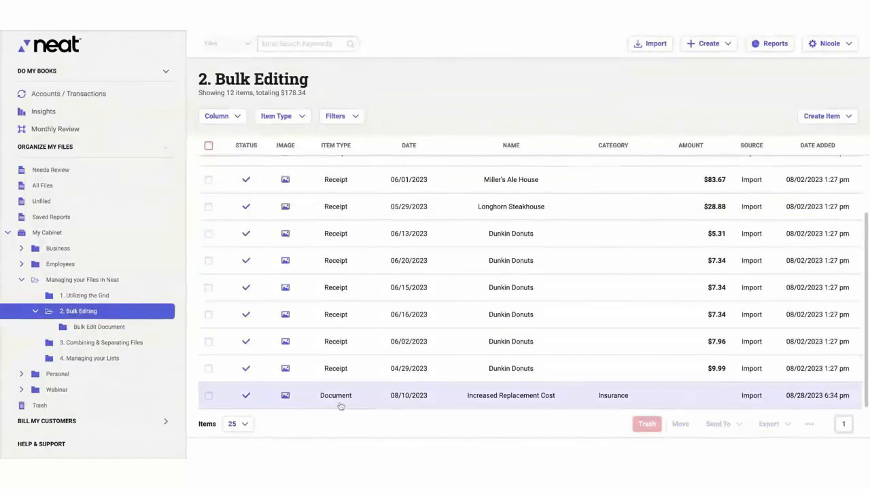
Move the Increased Replacement Cost document back to the Bulk Edit Document folder and select all remaining receipts in 2. Bulk Editing.
left_click_drag(339, 404, 103, 327)
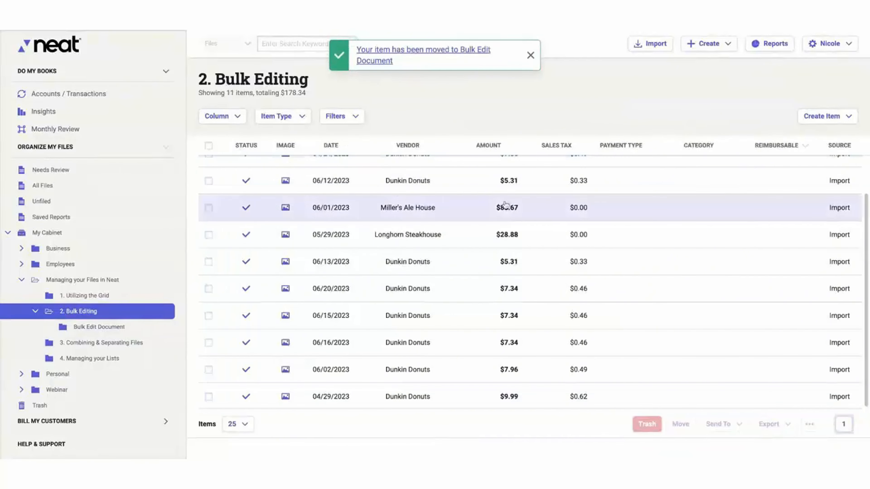
scroll(507, 298, "up", 2)
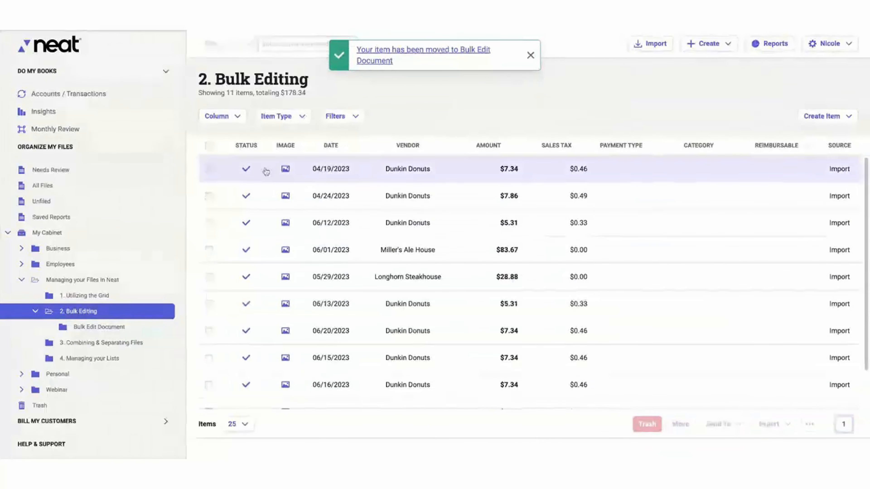
left_click(209, 146)
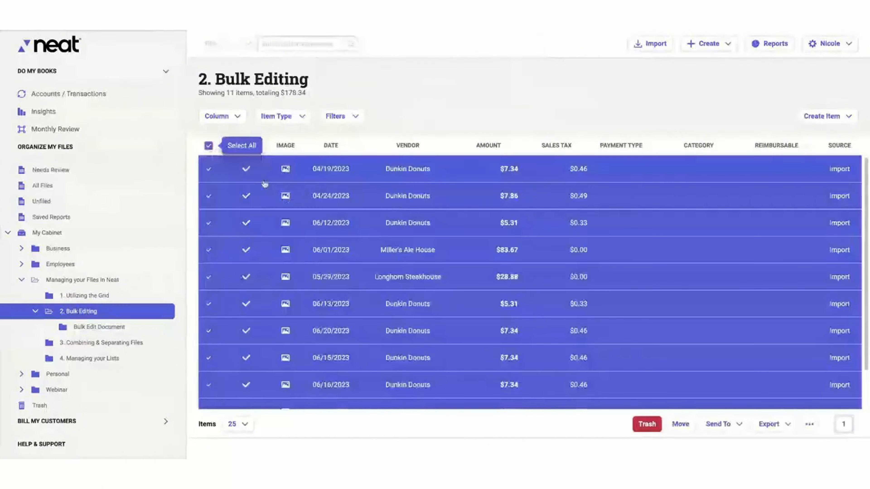
Start a bulk edit of all selected receipts in 2. Bulk Editing and set their payment type to Visa.
right_click(356, 251)
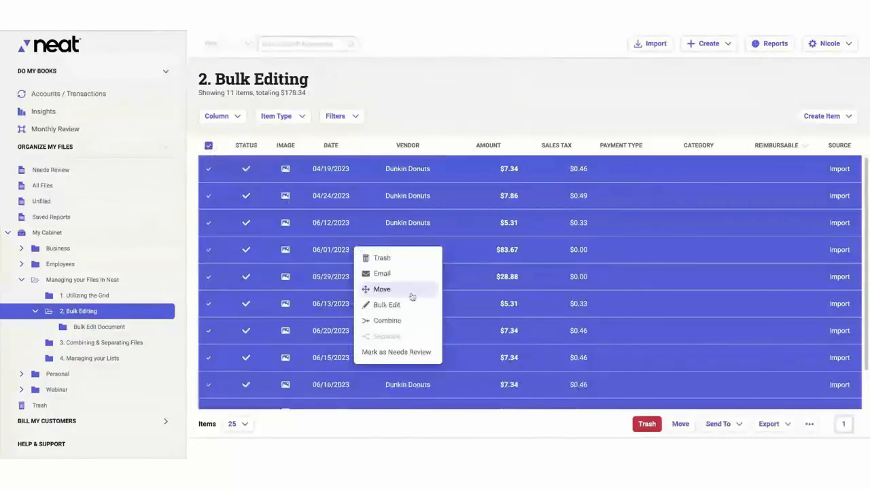
left_click(410, 304)
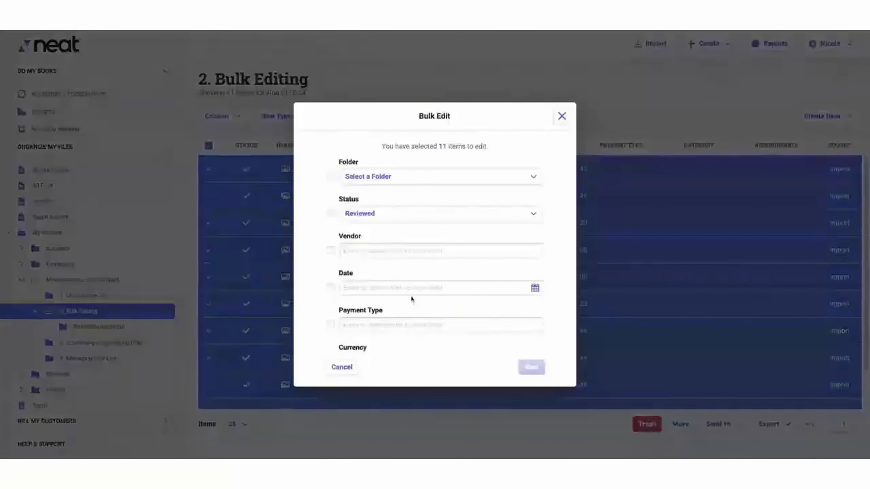
scroll(415, 269, "down", 3)
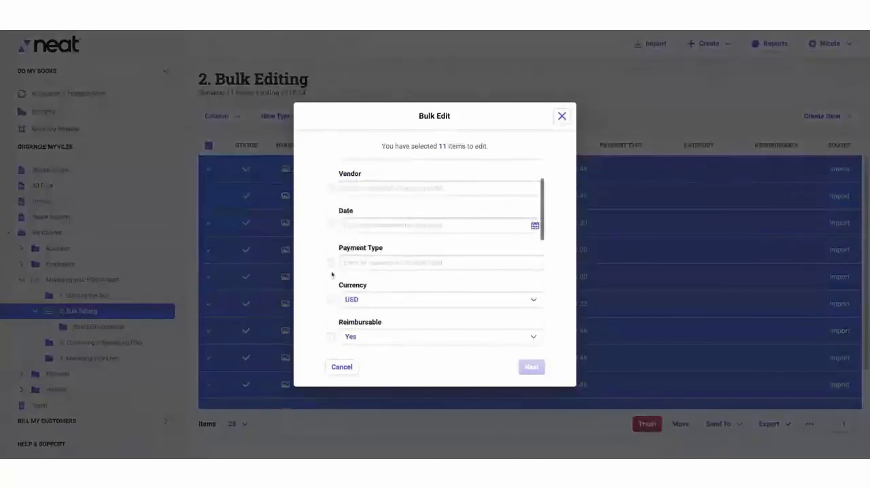
left_click(368, 263)
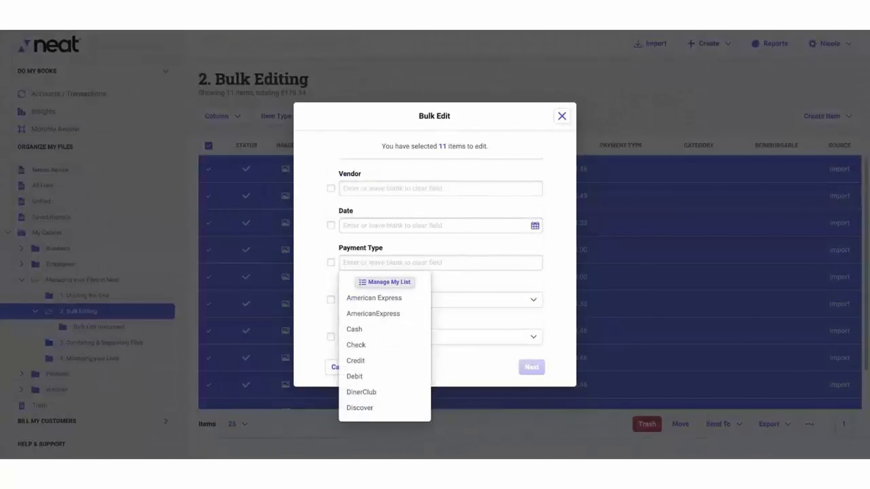
type("Vi")
left_click(368, 303)
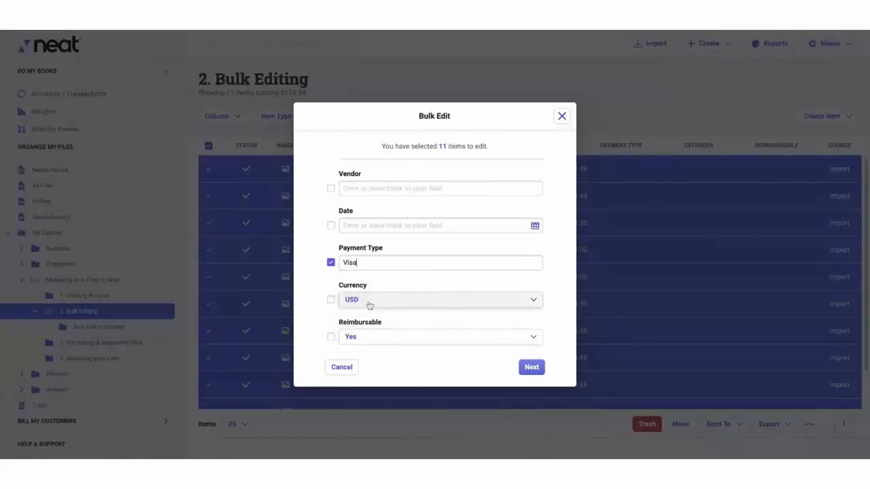
In the bulk edit, include Reimbursable as Yes and set the category to Meals/Restaurant.
scroll(396, 265, "down", 3)
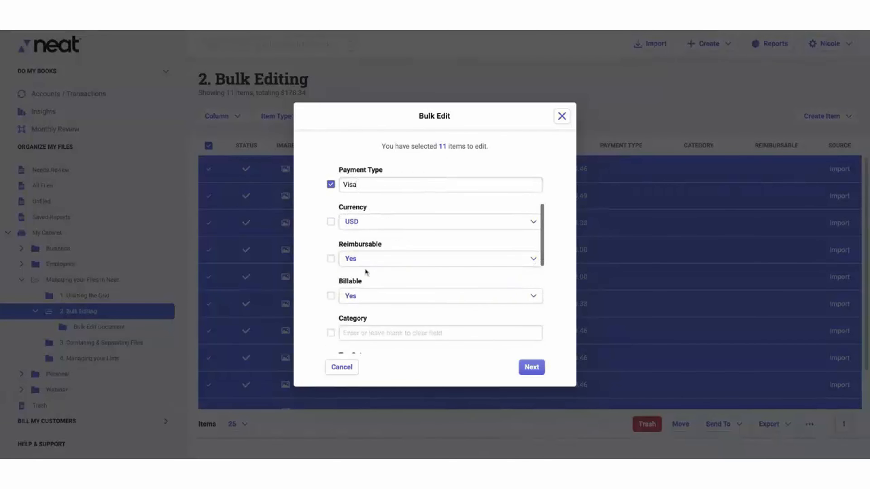
left_click(331, 258)
scroll(369, 278, "down", 2)
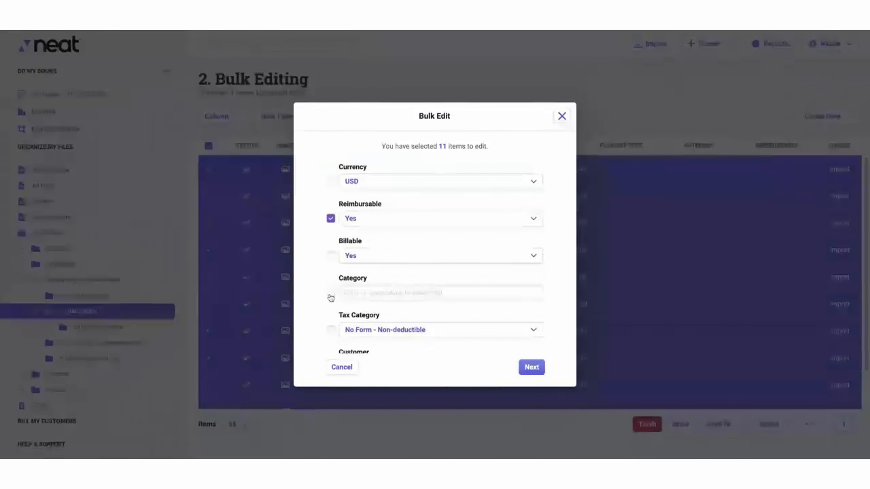
left_click(331, 298)
type("Meal")
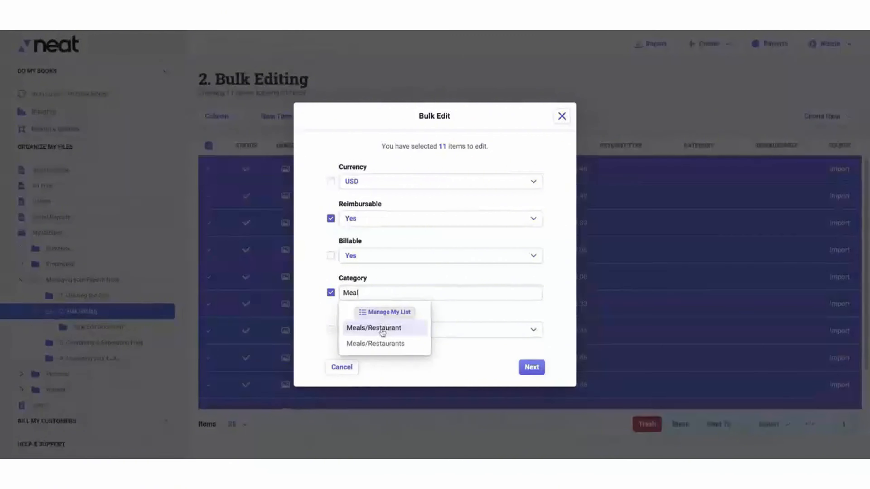
left_click(377, 329)
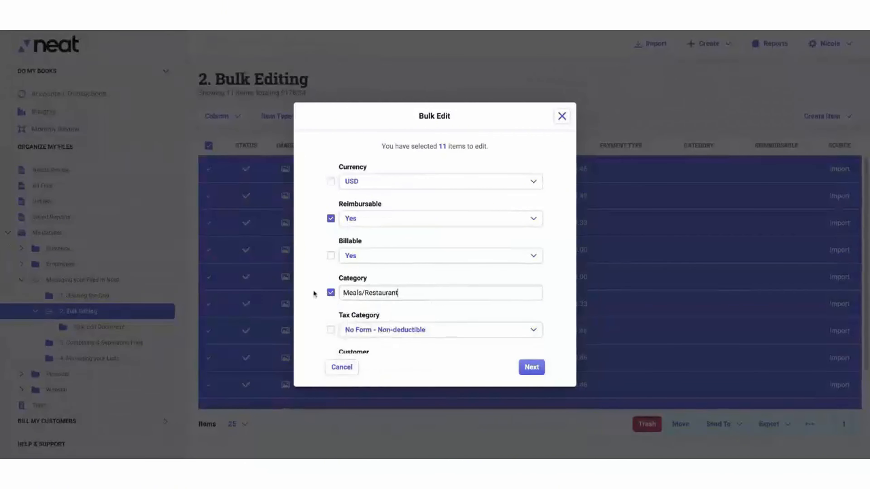
Set the project to File Management Webinar, then review and apply the bulk edit to all selected receipts.
scroll(373, 260, "down", 5)
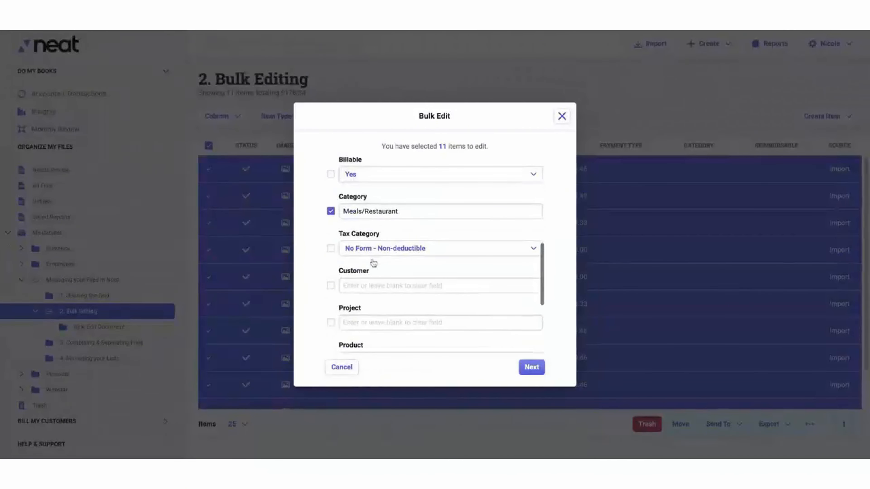
left_click(359, 275)
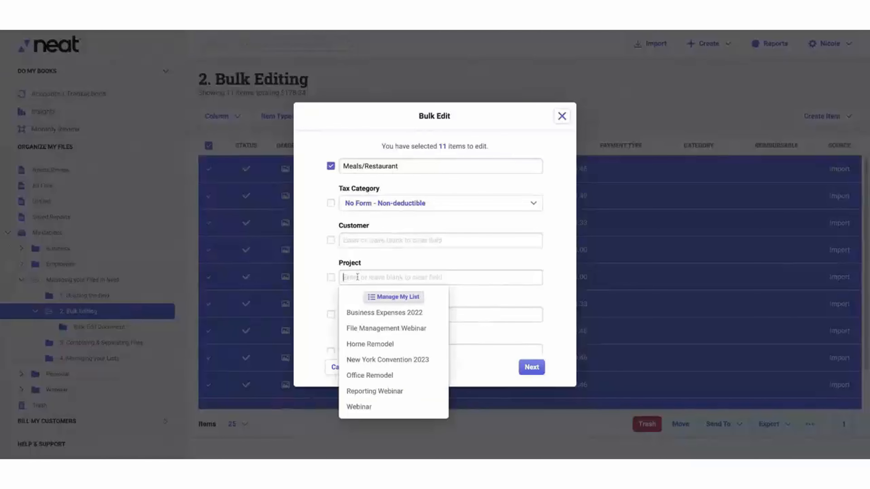
left_click(357, 330)
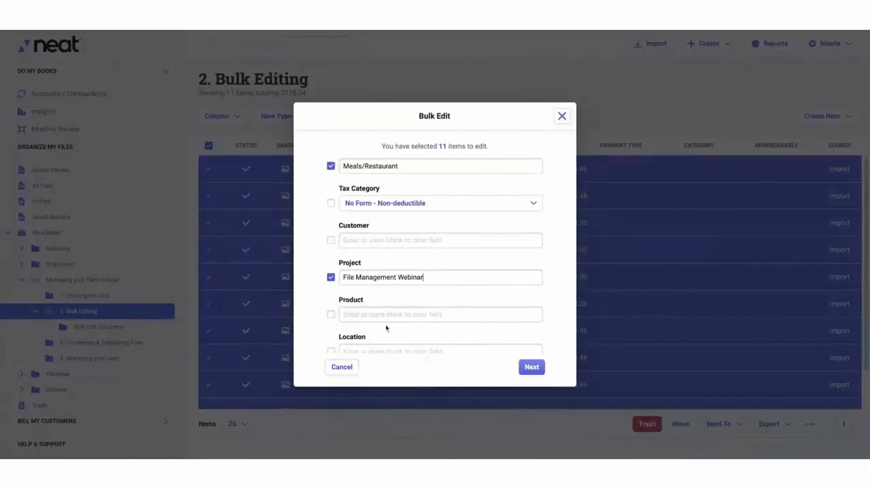
left_click(531, 367)
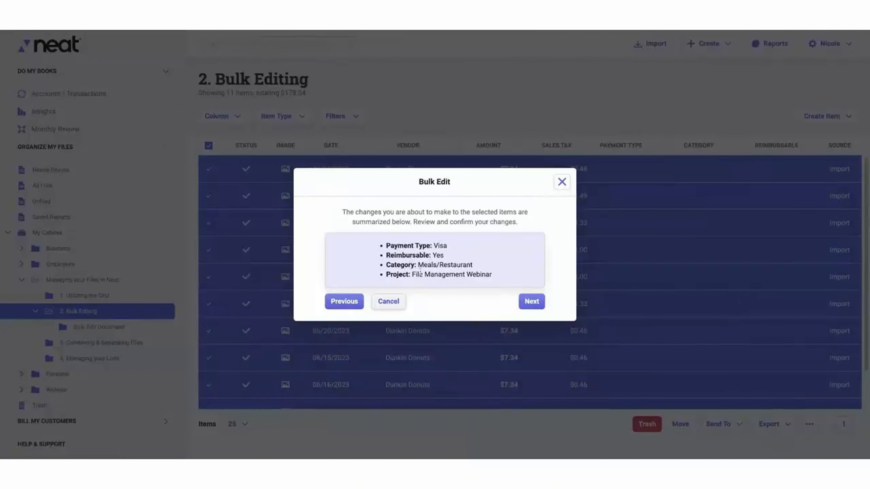
left_click(530, 302)
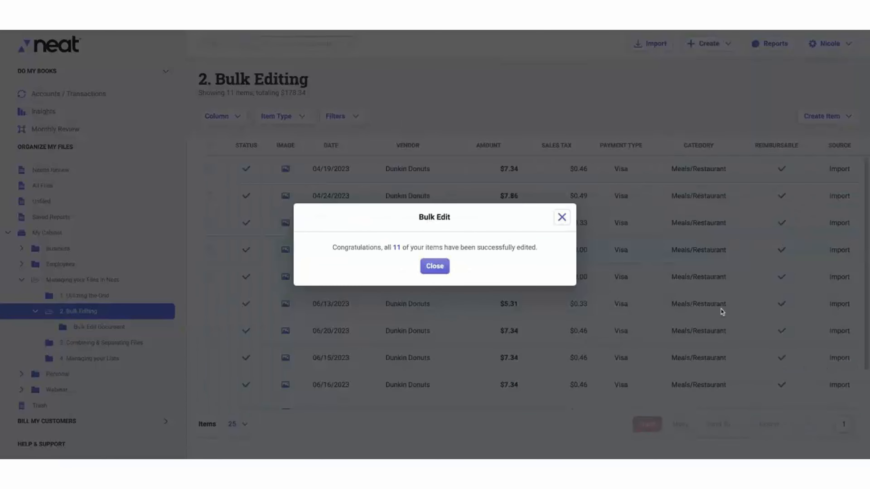
left_click(434, 266)
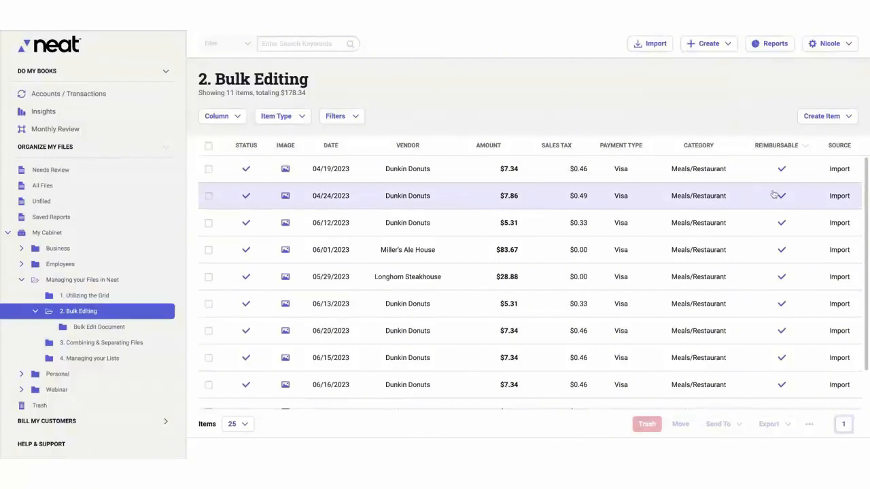
Add the Project column to the receipts grid of 2. Bulk Editing.
left_click(207, 113)
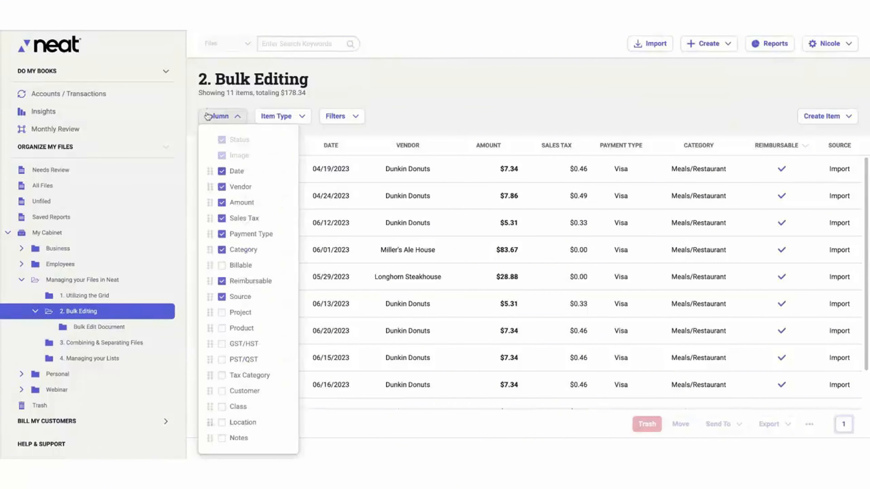
left_click(221, 313)
left_click(432, 109)
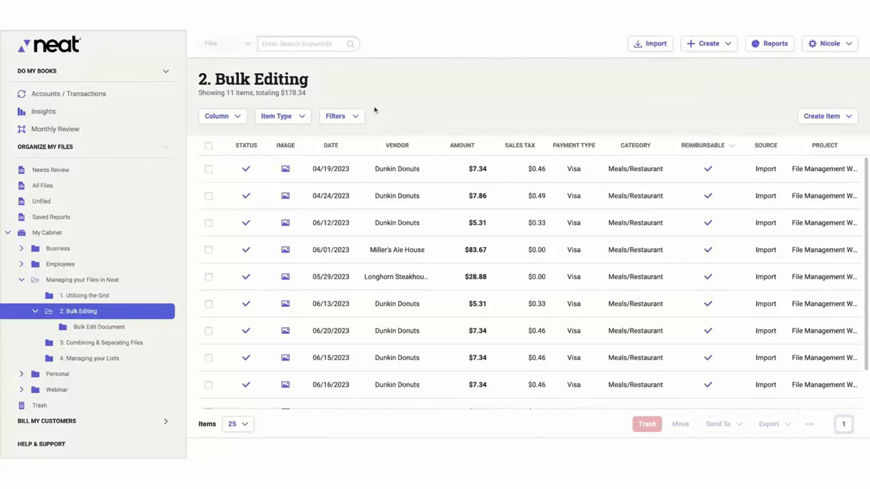
Clear the Project field of all receipts in 2. Bulk Editing with a bulk edit and check the grid.
left_click(208, 145)
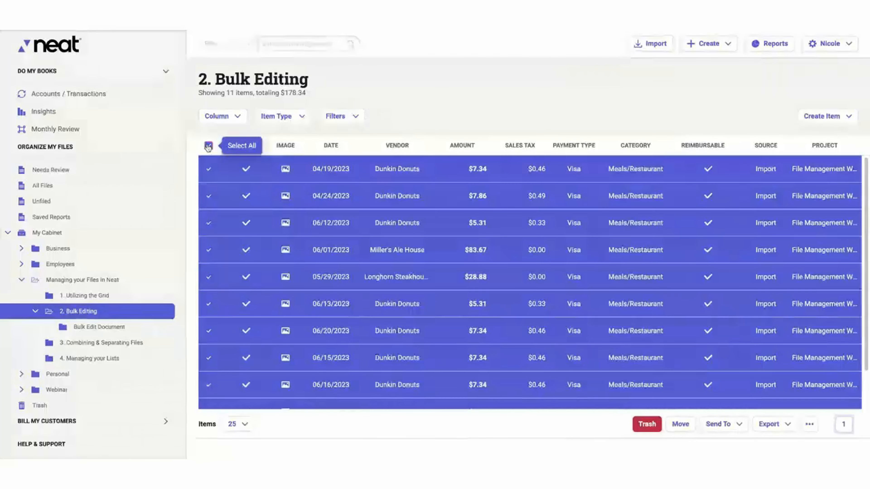
right_click(435, 199)
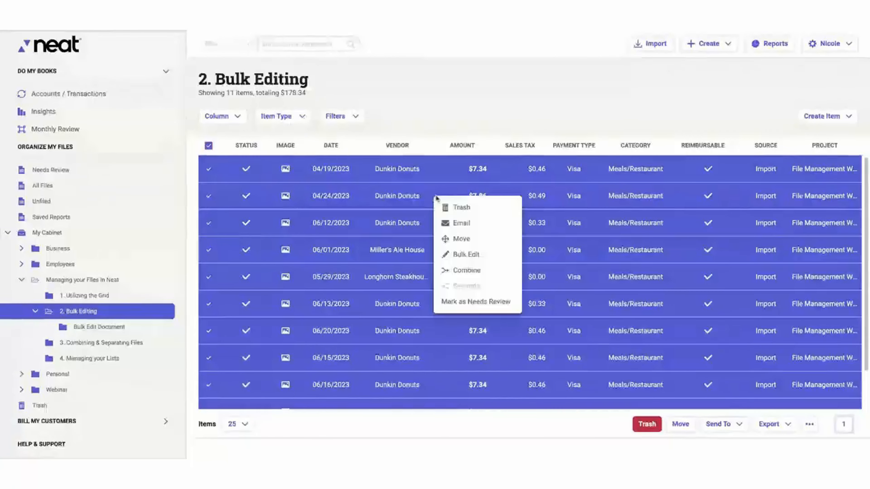
left_click(461, 255)
scroll(460, 260, "down", 5)
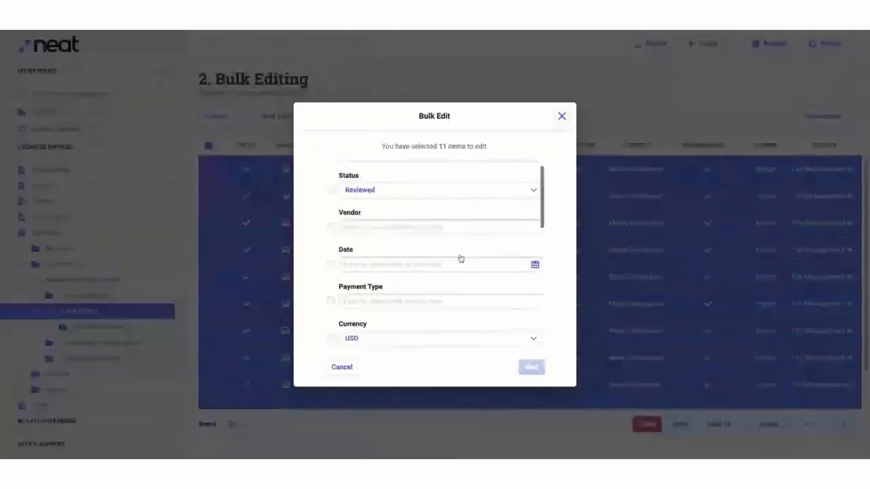
scroll(461, 259, "down", 5)
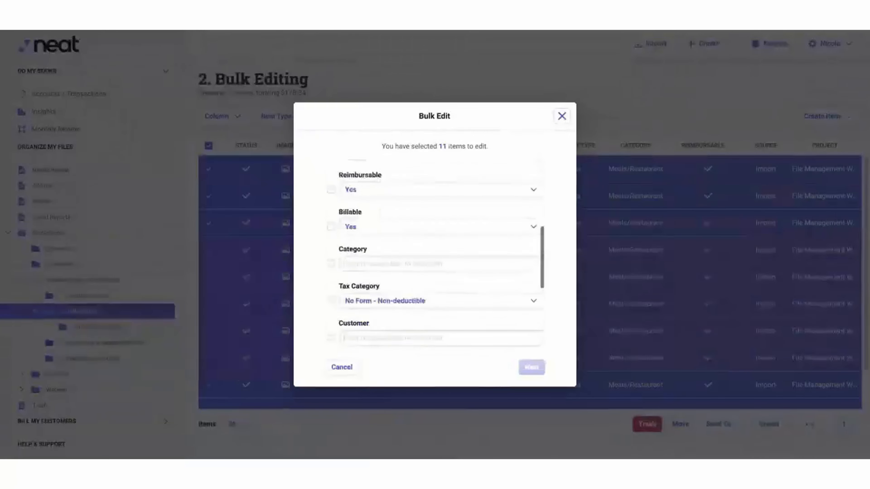
scroll(460, 259, "down", 1)
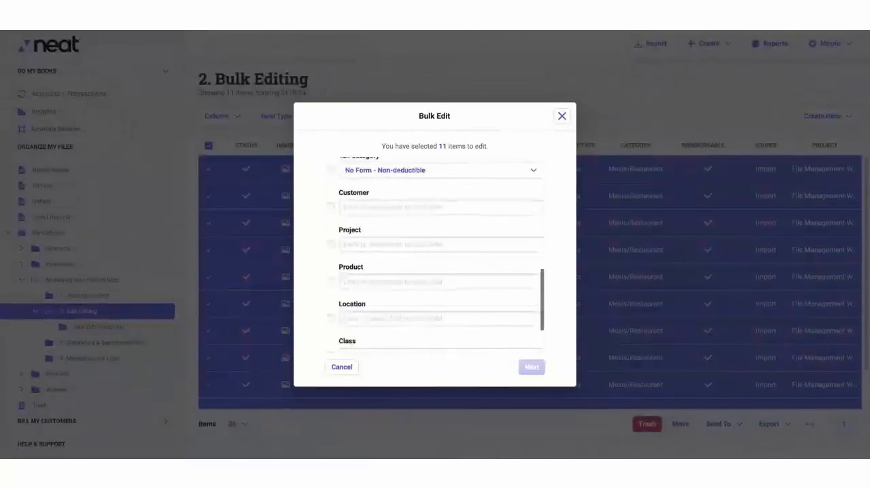
left_click(330, 245)
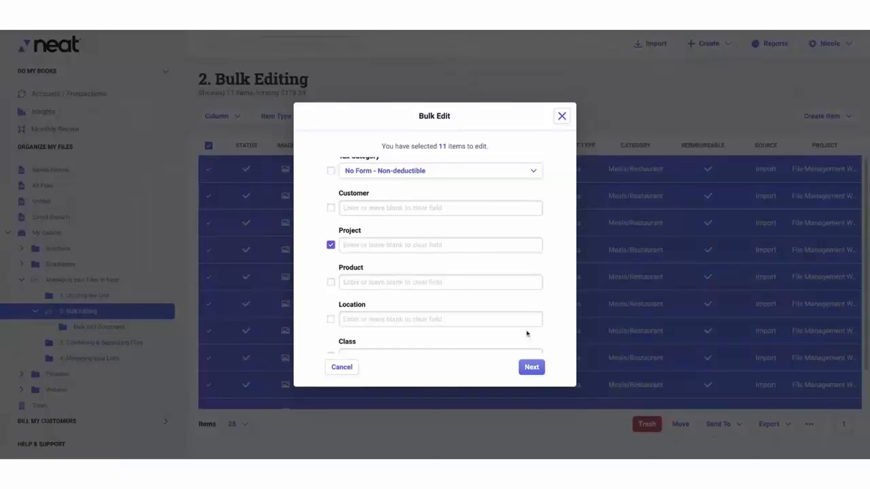
left_click(531, 366)
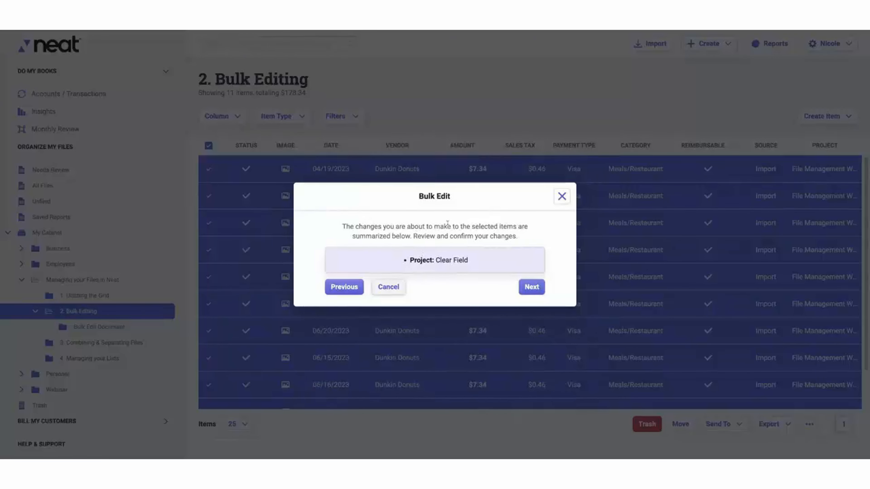
left_click(536, 291)
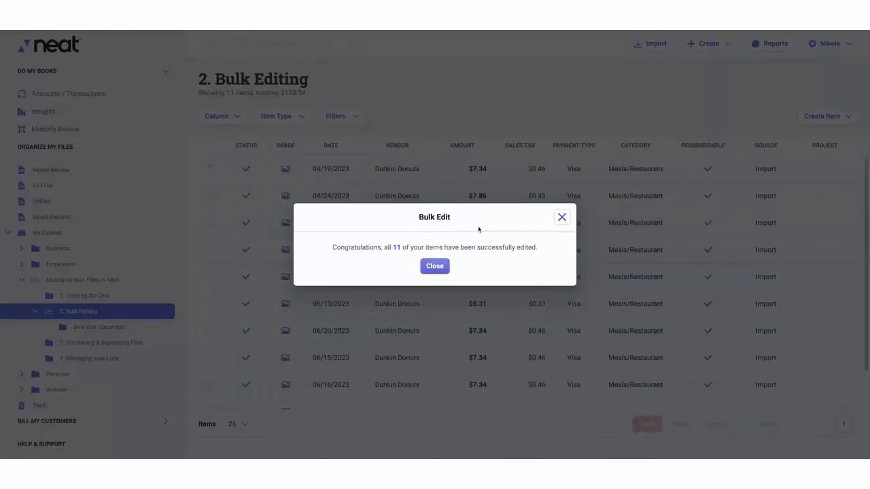
left_click(434, 266)
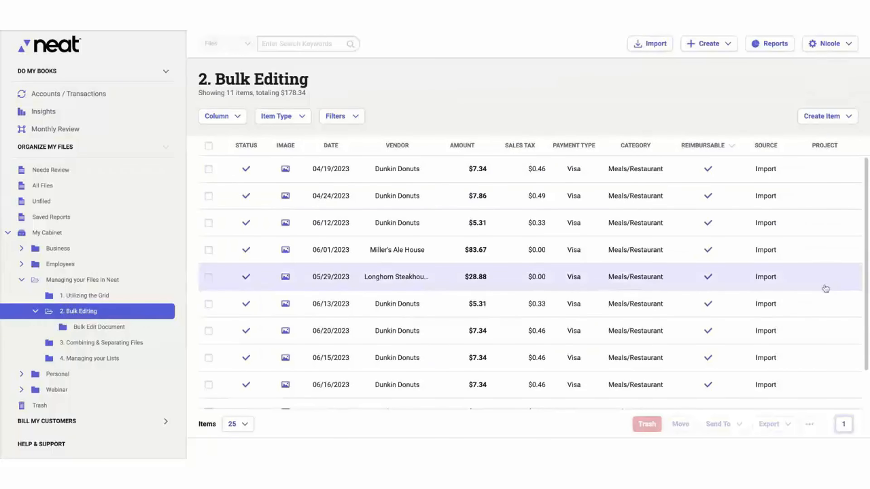
scroll(576, 213, "down", 1)
scroll(576, 207, "up", 1)
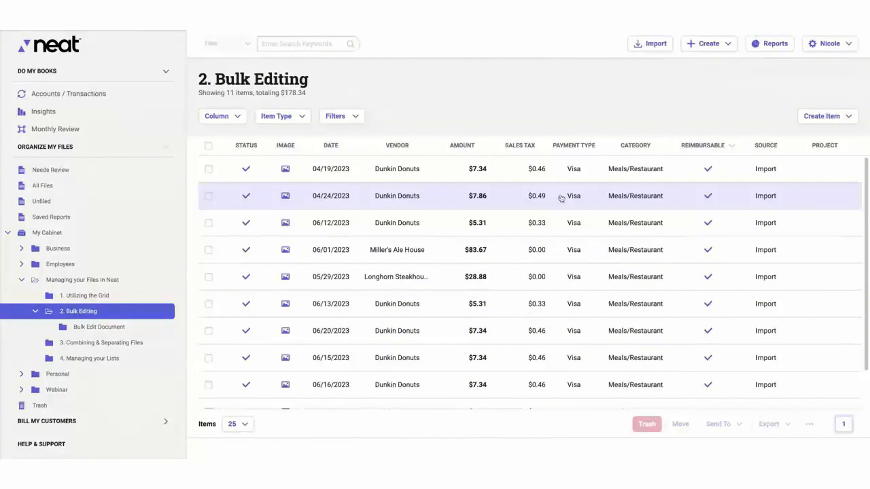
Mark the first five receipts, from 04/19/2023 through Longhorn Steakhouse, one by one as needing review, and open the Needs Review list.
right_click(381, 181)
left_click(442, 283)
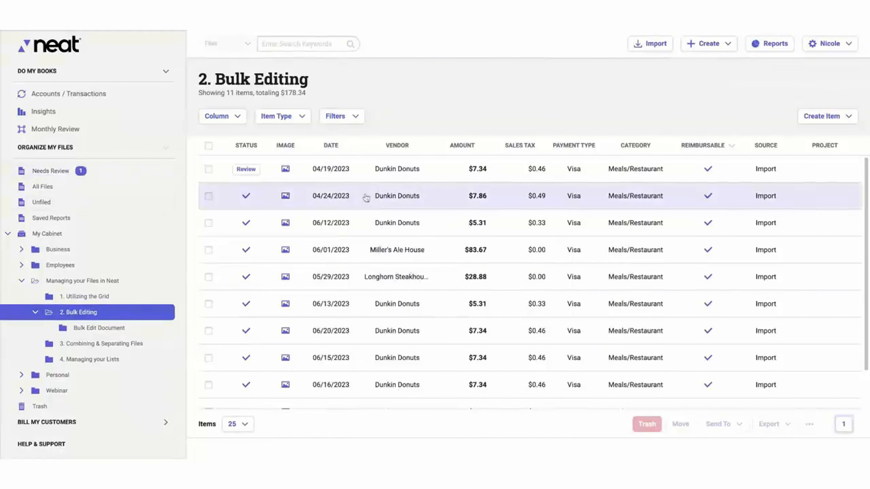
right_click(366, 198)
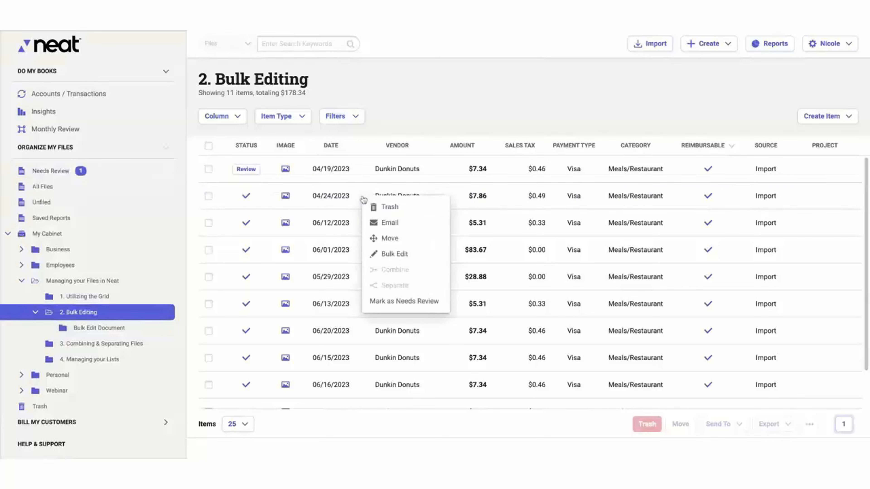
left_click(389, 301)
right_click(352, 233)
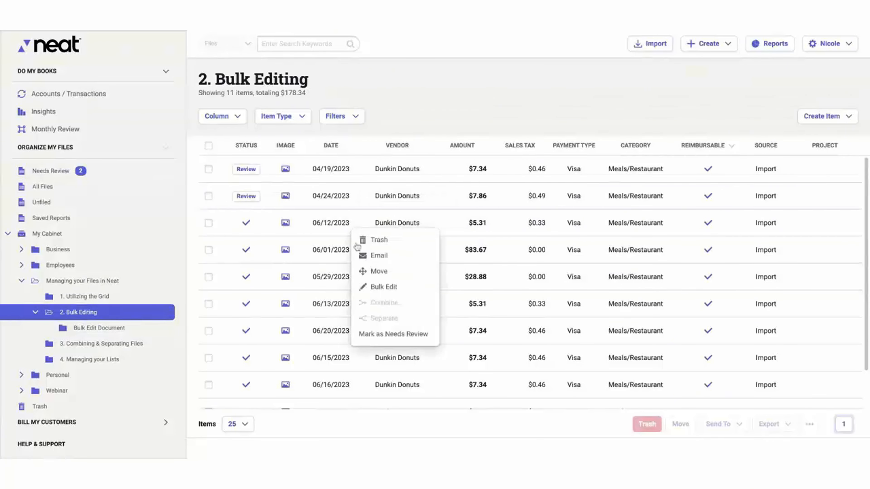
left_click(376, 334)
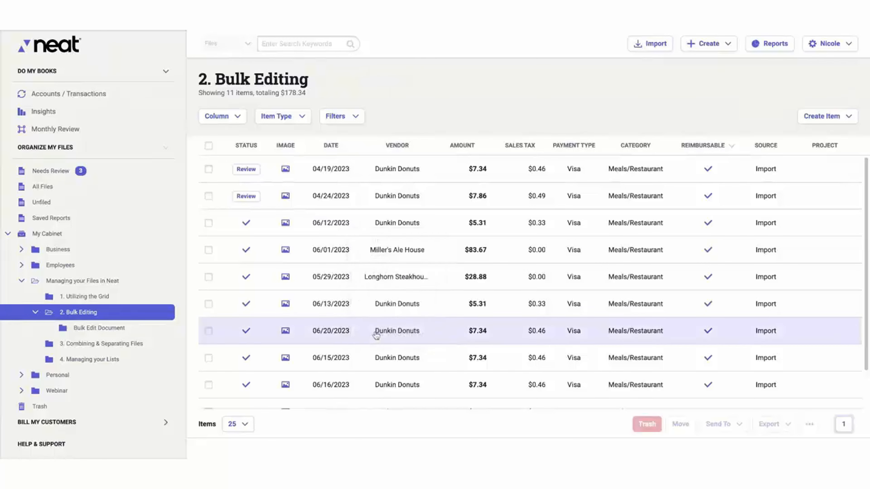
right_click(350, 250)
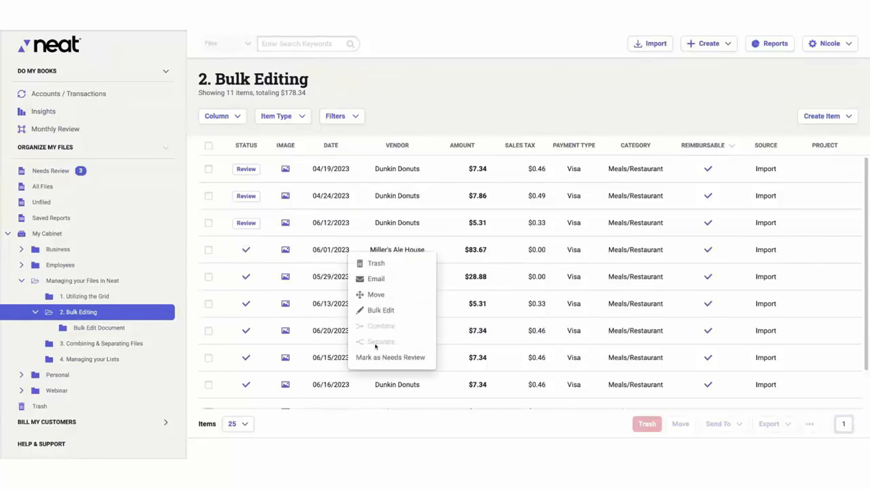
left_click(382, 358)
right_click(344, 278)
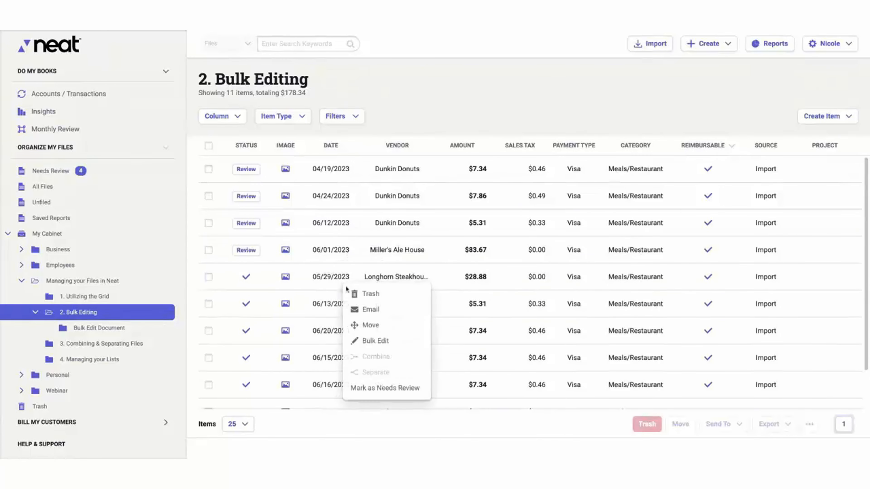
left_click(370, 390)
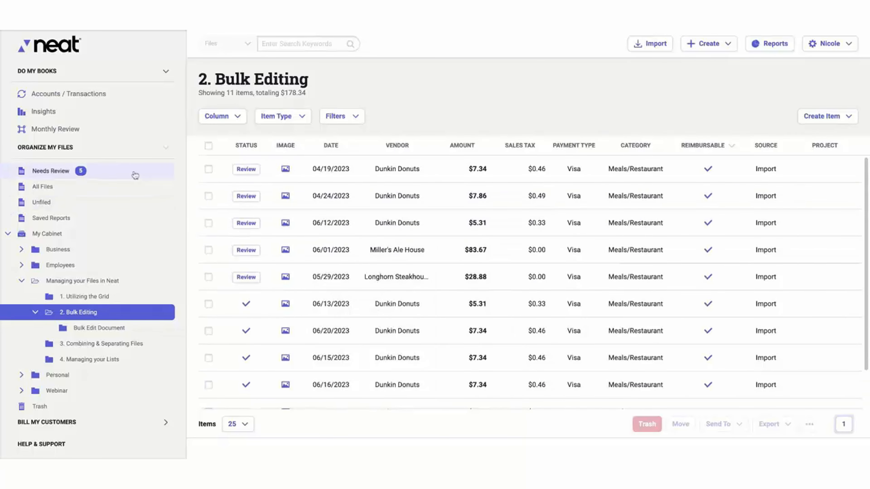
left_click(135, 175)
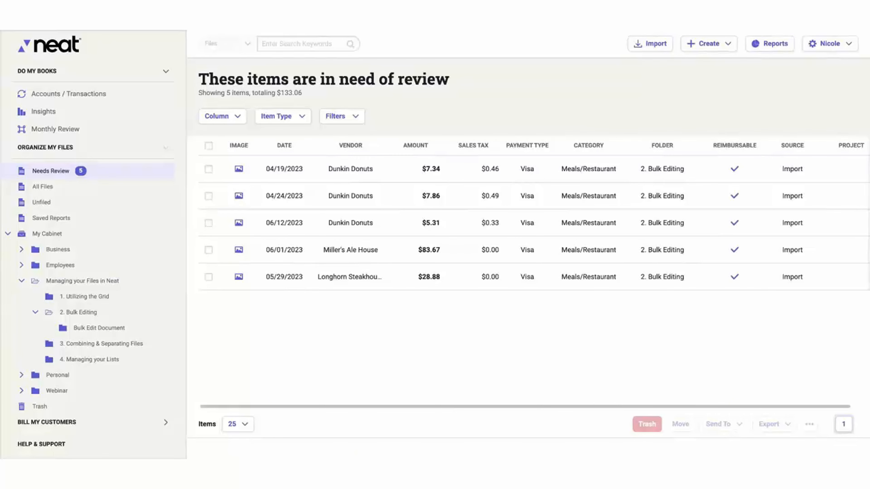
Set the status of all receipts in the Needs Review list to Reviewed with a bulk edit.
left_click(168, 167)
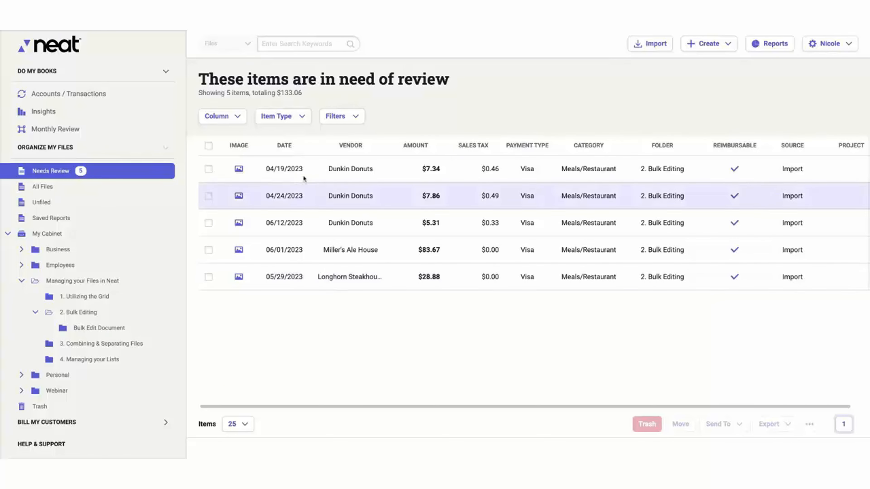
left_click(208, 146)
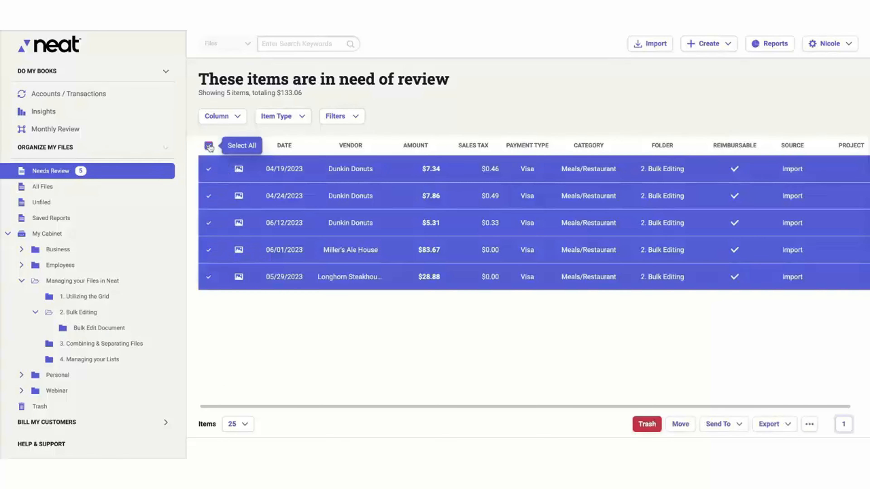
right_click(363, 192)
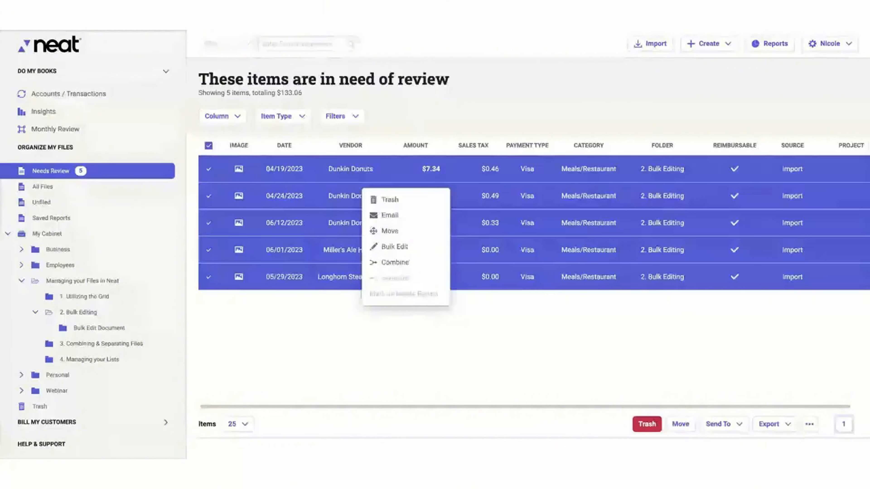
left_click(392, 246)
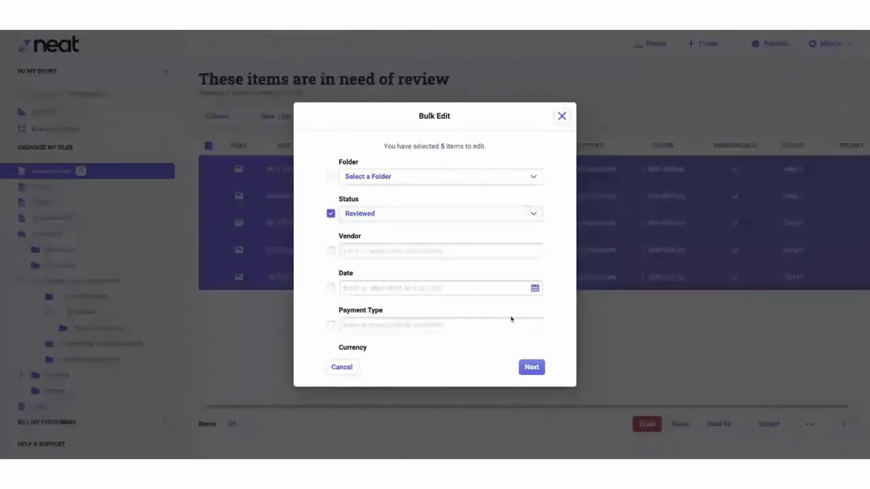
left_click(532, 372)
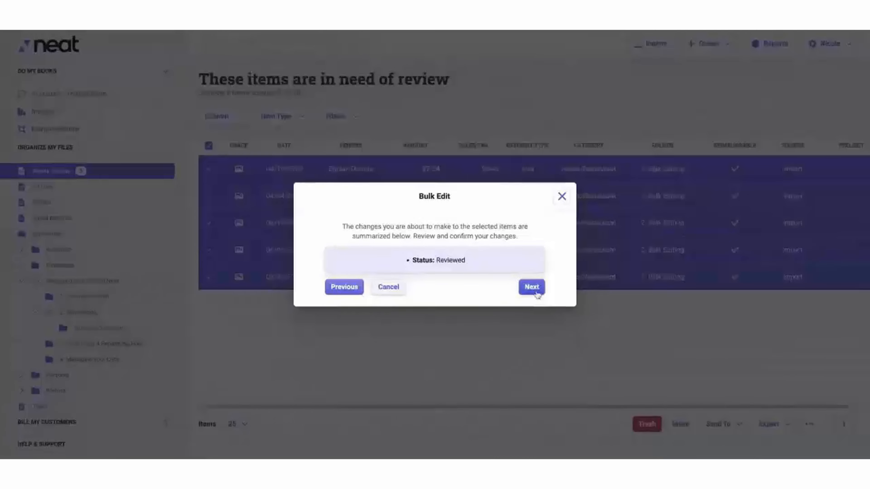
left_click(531, 287)
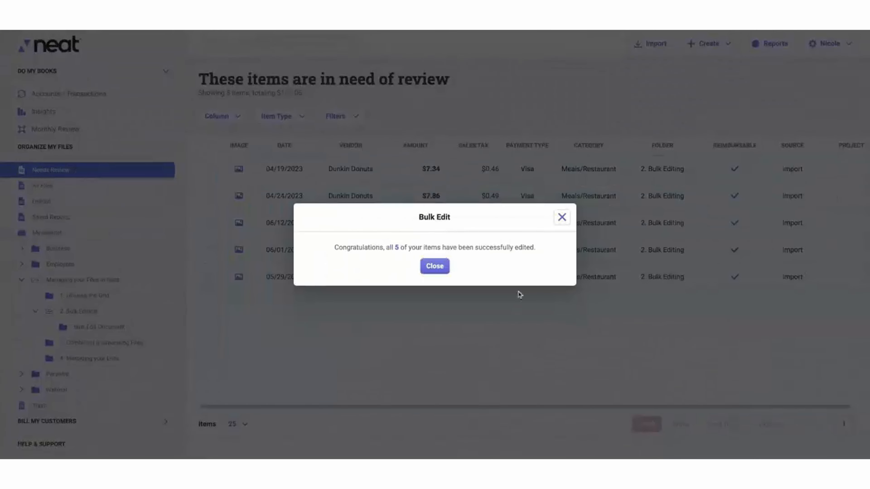
left_click(436, 267)
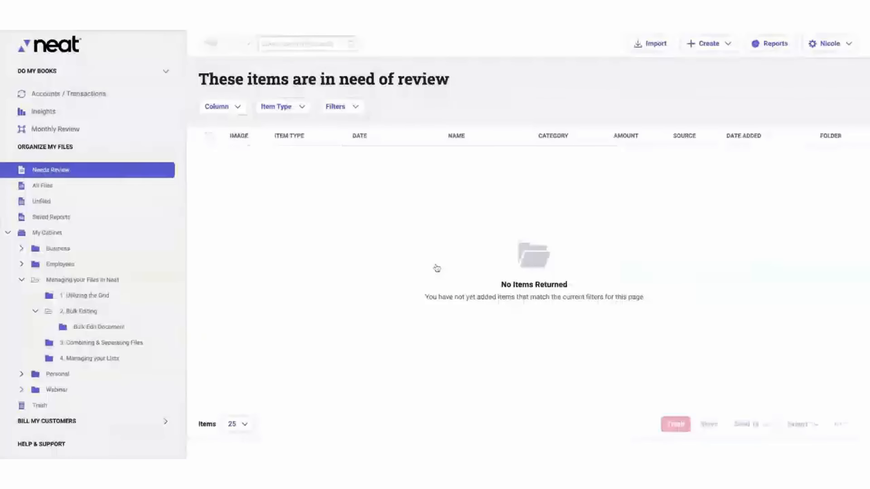